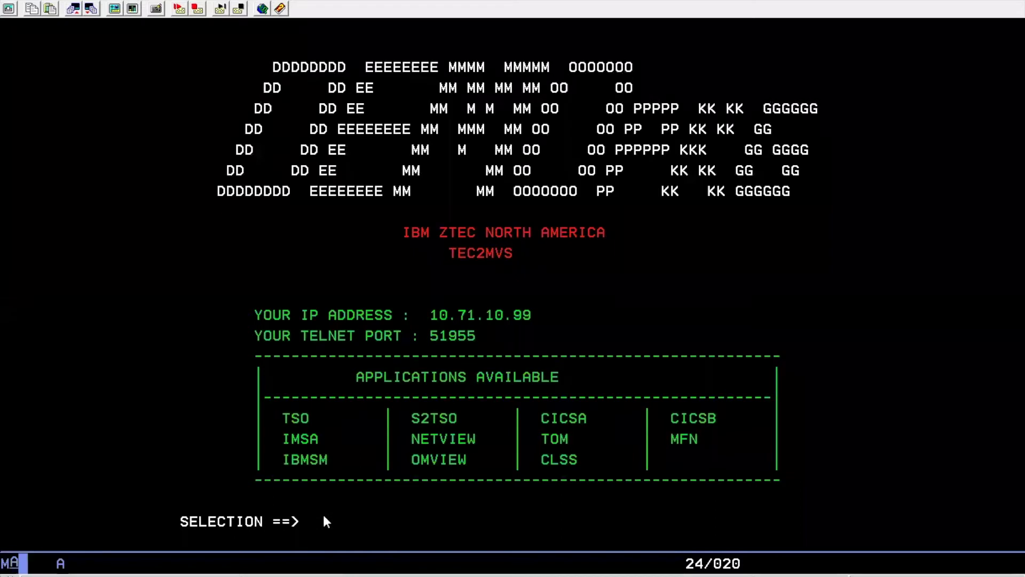
# Choose TSO, enter the user ID and password, and continue past the logon messages into ISPF
pyautogui.write('tso')
pyautogui.press('Return')
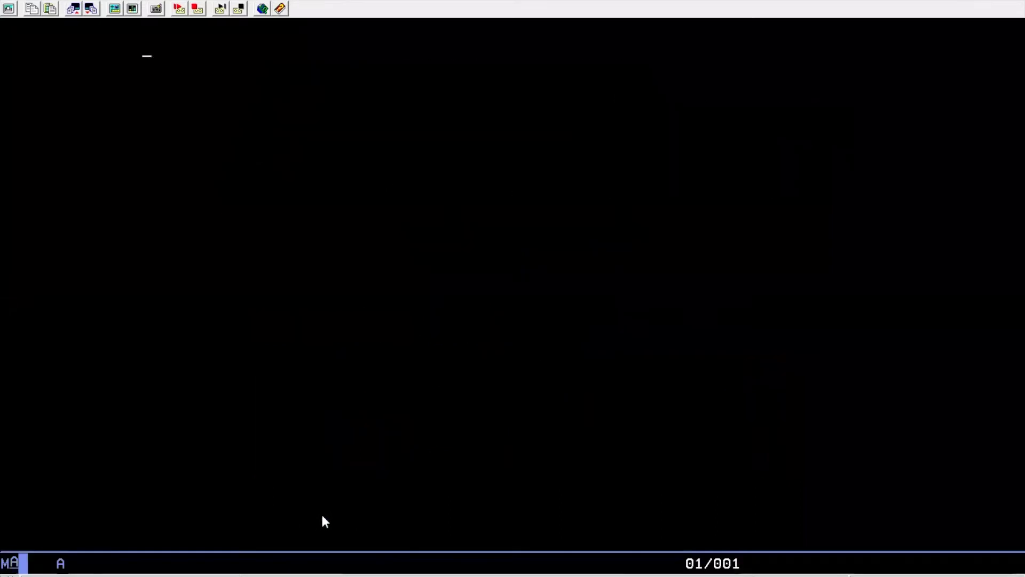
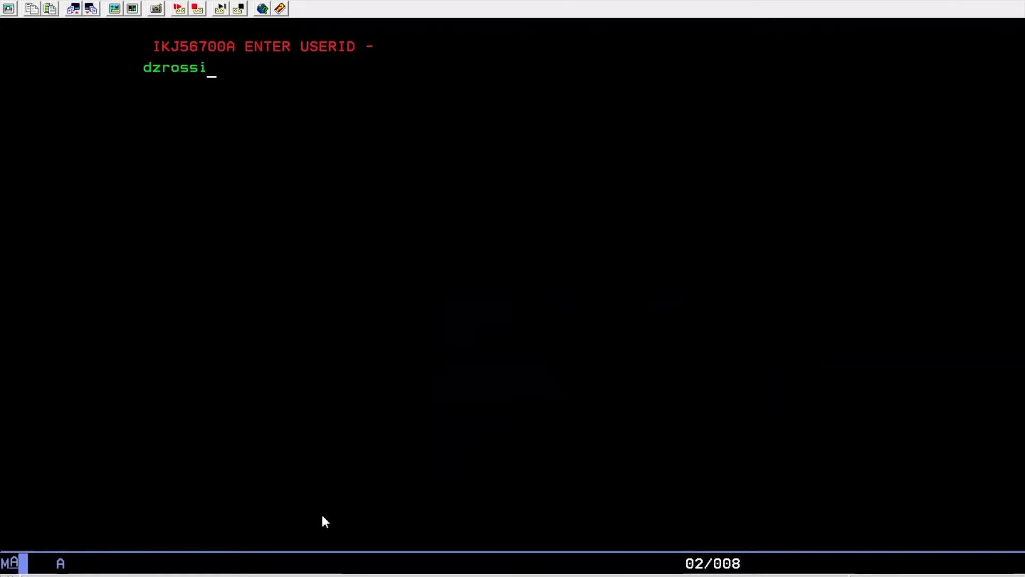
pyautogui.press('Return')
pyautogui.write('******')
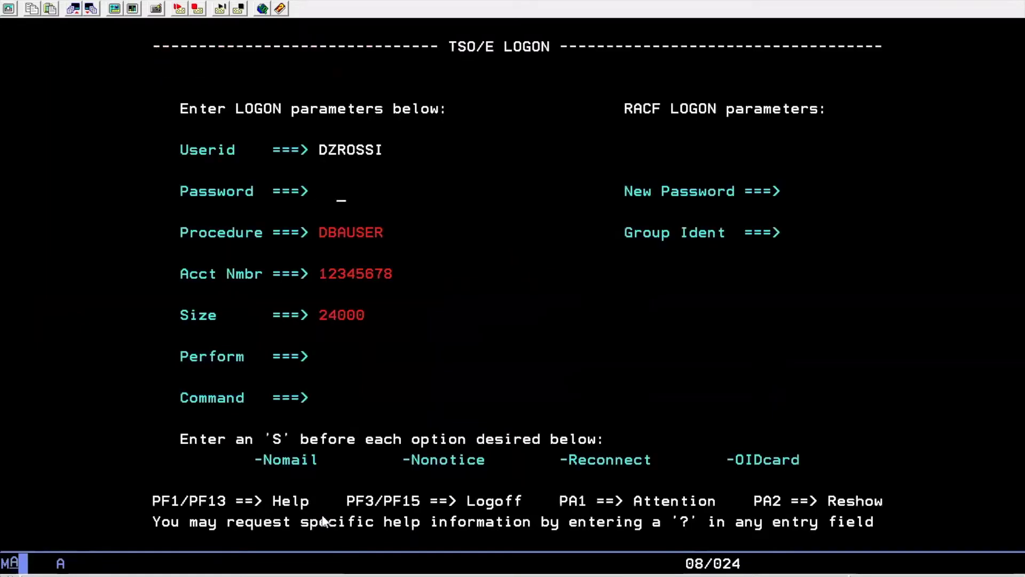
pyautogui.press('Return')
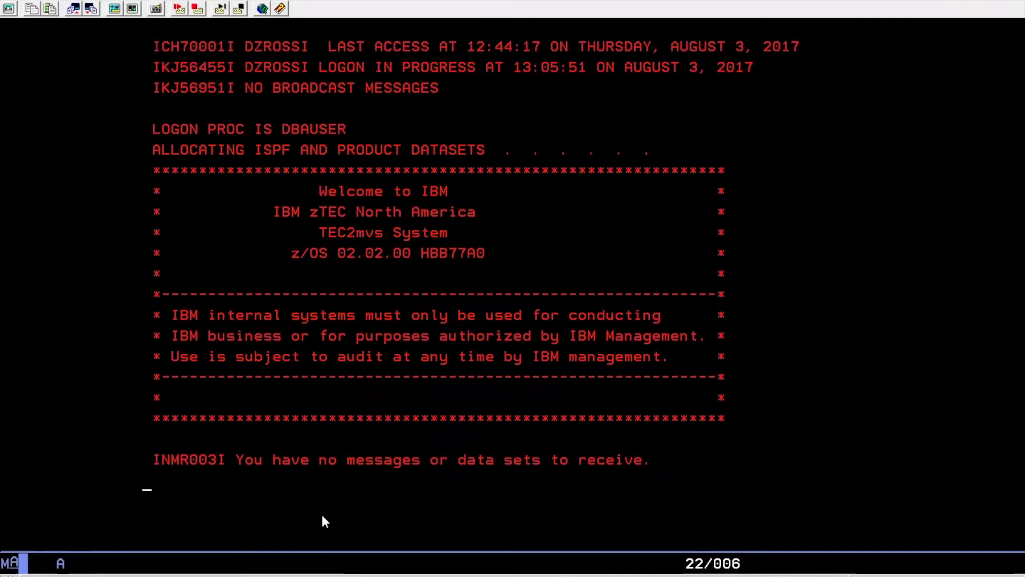
pyautogui.press('Return')
pyautogui.press('Return')
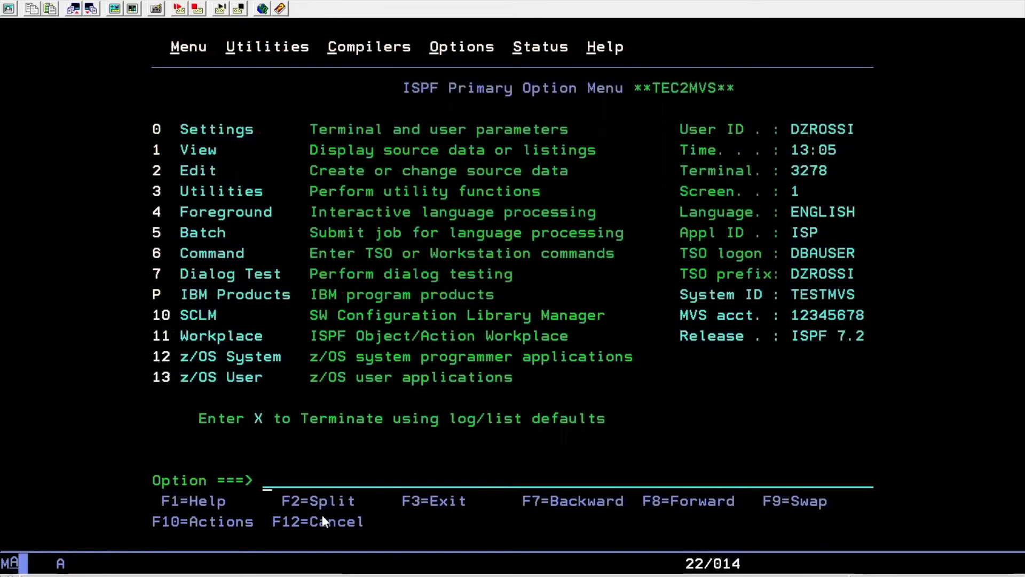
# Launch zSecure with tso ckr and confirm the Alert for RACF 2.2.1 product line is listed
pyautogui.write('tso ckr')
pyautogui.press('Return')
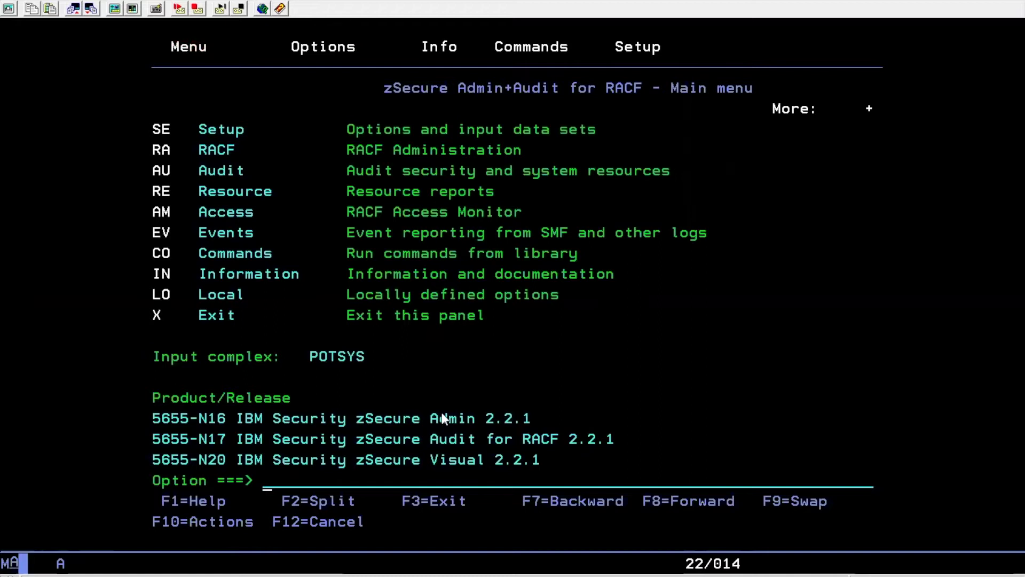
pyautogui.press('F8')
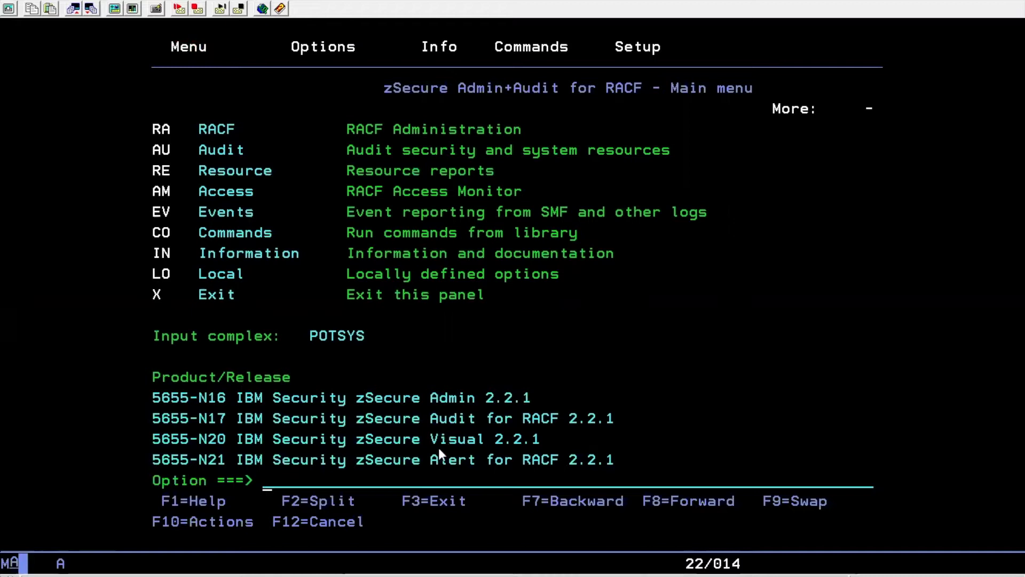
pyautogui.moveTo(434, 460); pyautogui.dragTo(616, 465)
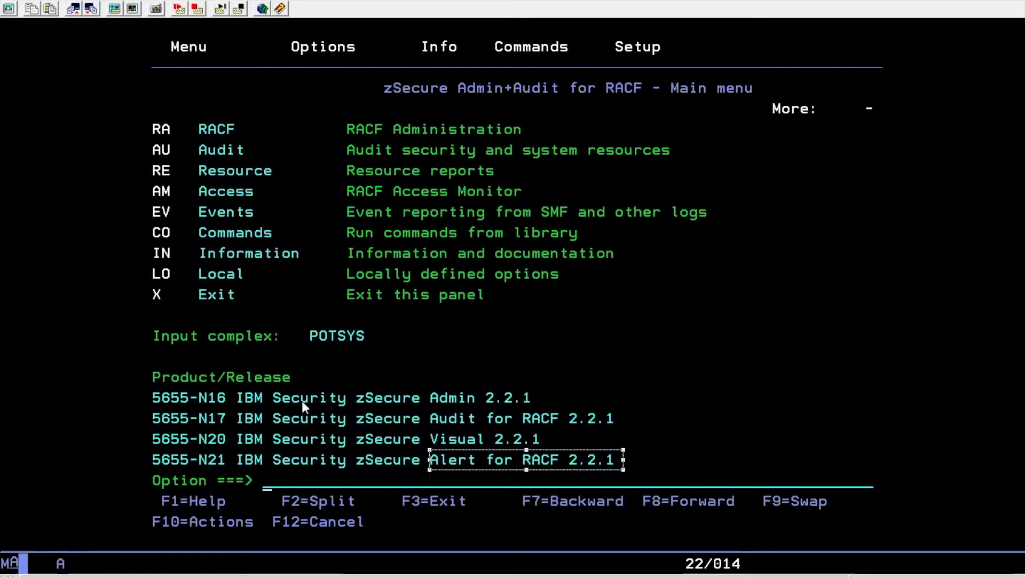
pyautogui.scroll(1, 302, 401)
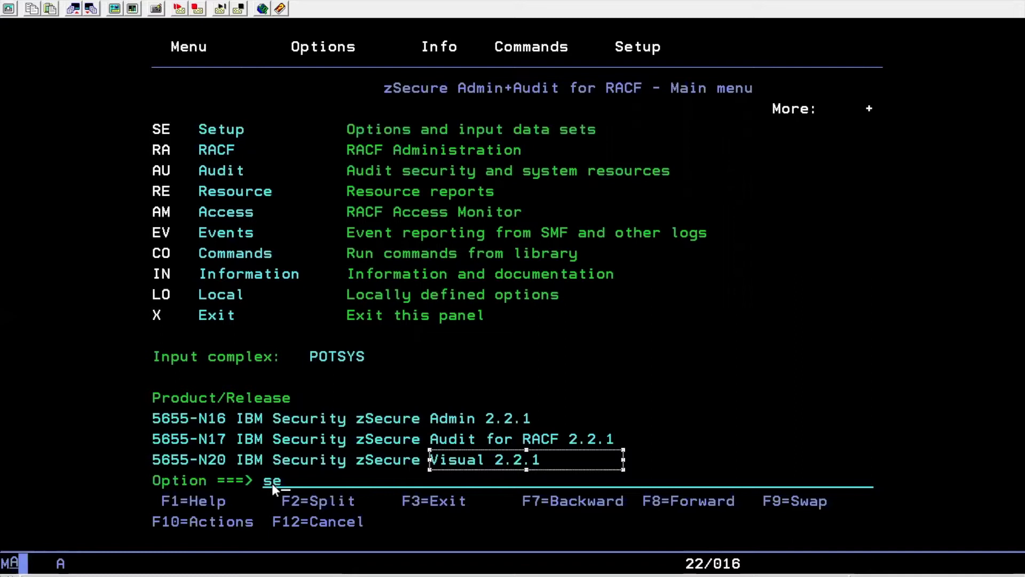
# Open Setup and choose option a to configure zSecure Alert
pyautogui.press('Return')
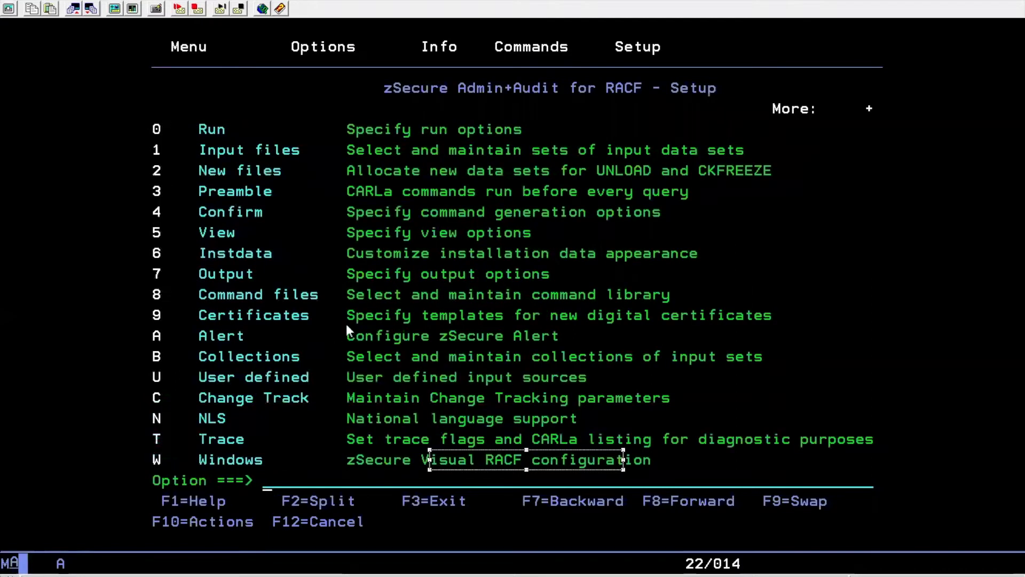
pyautogui.moveTo(349, 328); pyautogui.dragTo(581, 336)
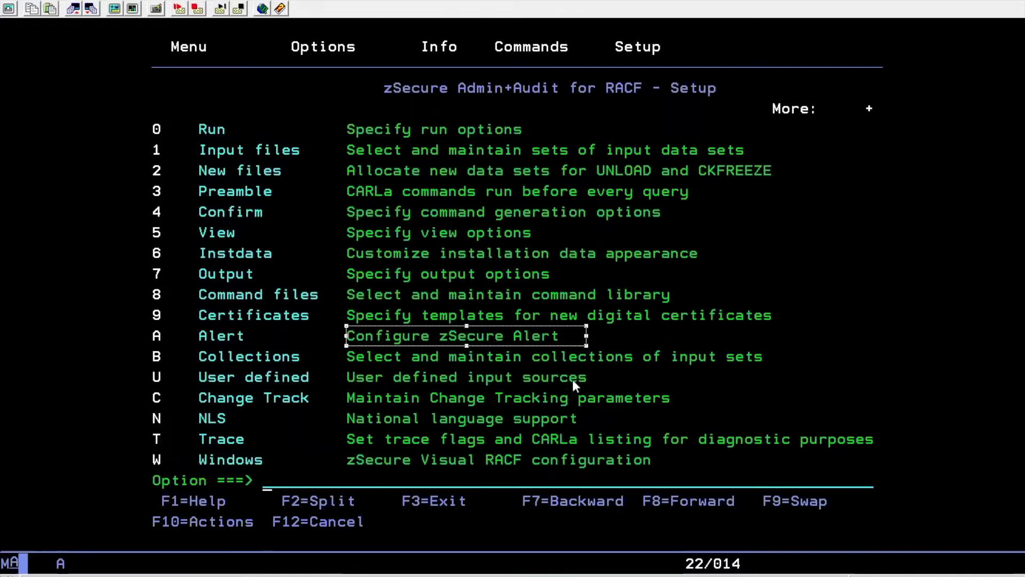
pyautogui.write('a')
pyautogui.press('Return')
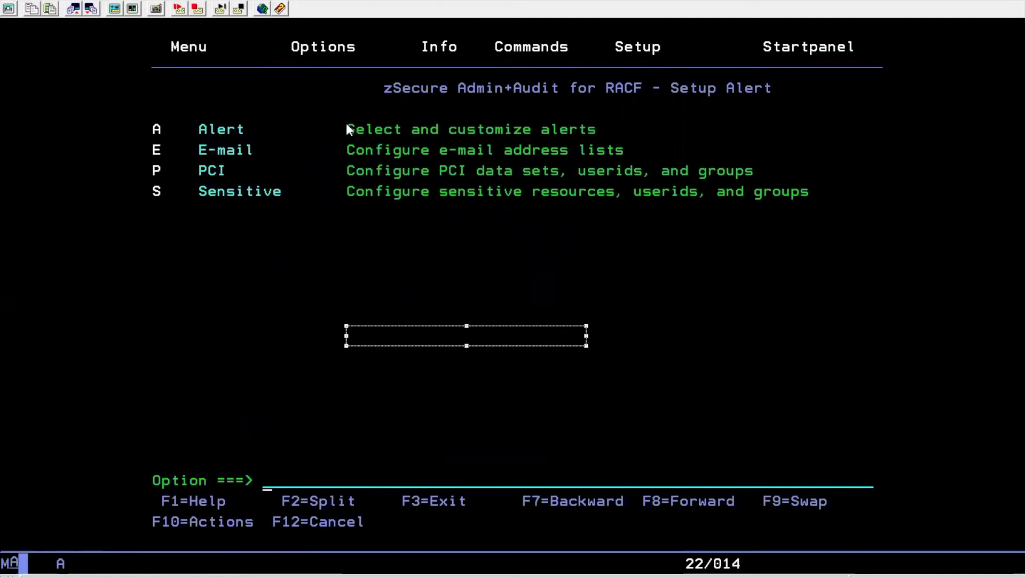
# Review the alert customisation, e-mail address list, PCI and sensitive resources options
pyautogui.moveTo(346, 124); pyautogui.dragTo(615, 138)
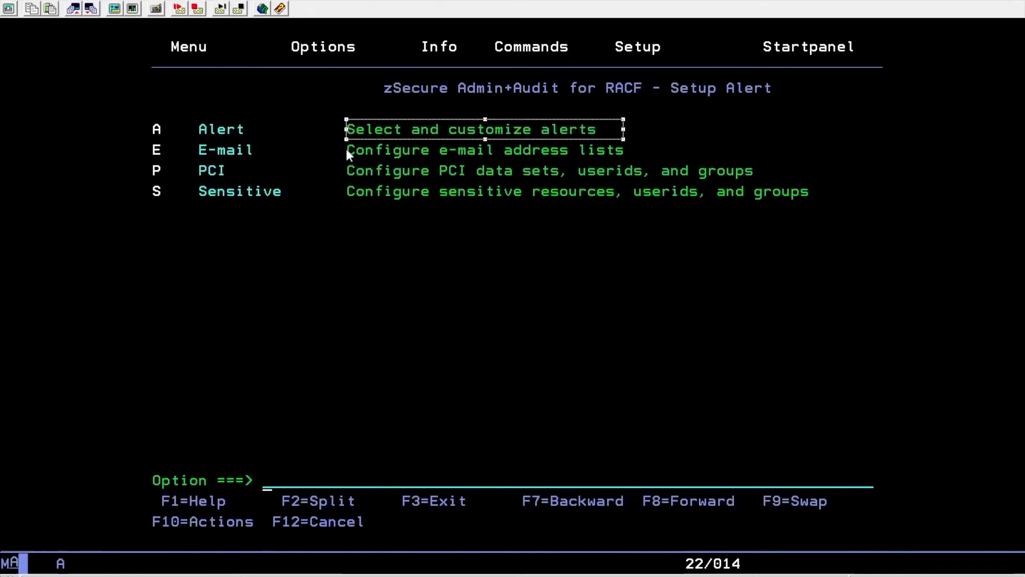
pyautogui.moveTo(346, 149); pyautogui.dragTo(601, 152)
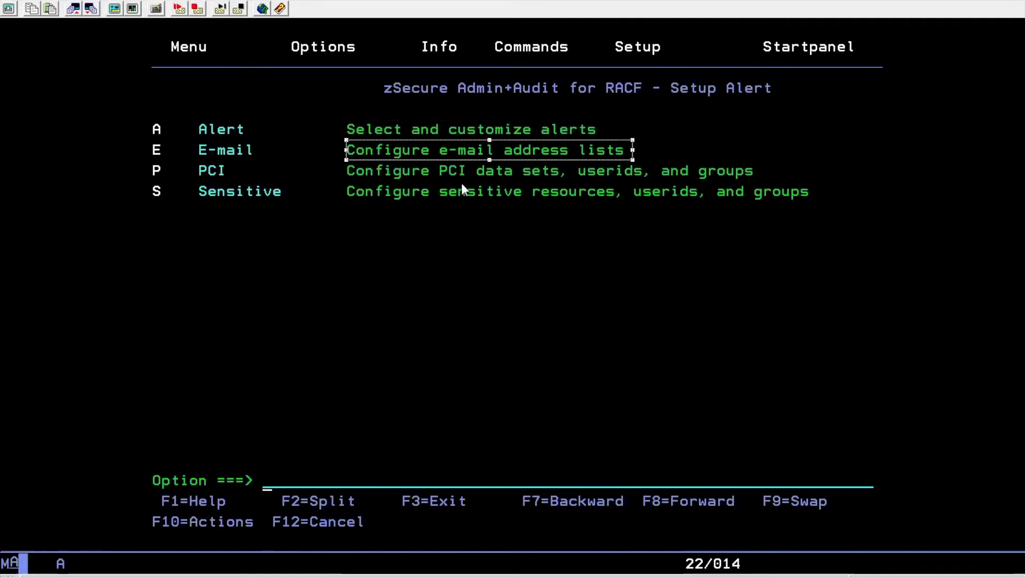
pyautogui.moveTo(347, 164); pyautogui.dragTo(629, 163)
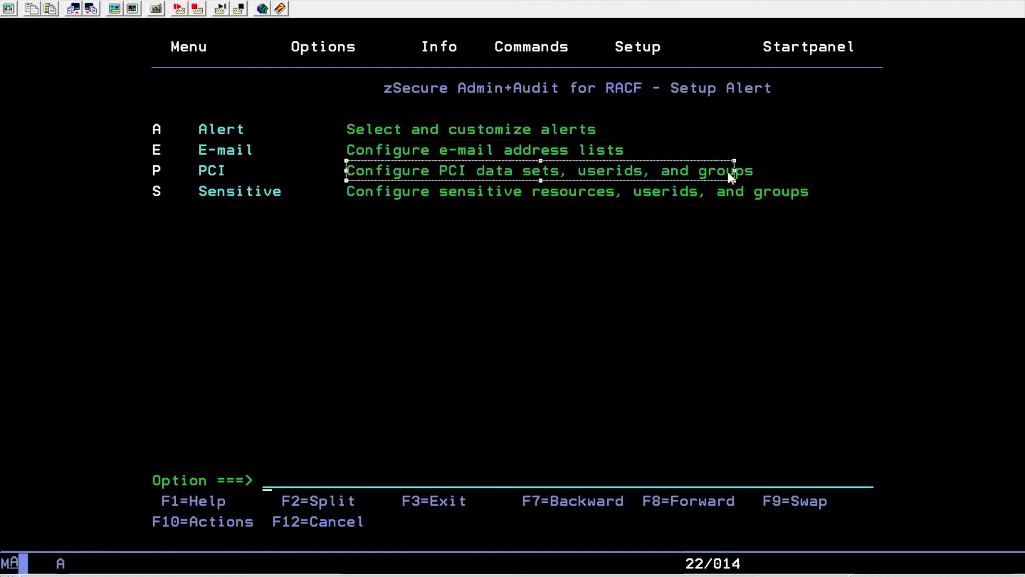
pyautogui.moveTo(728, 171); pyautogui.dragTo(761, 170)
pyautogui.moveTo(347, 185); pyautogui.dragTo(389, 193)
pyautogui.moveTo(495, 192); pyautogui.dragTo(614, 203)
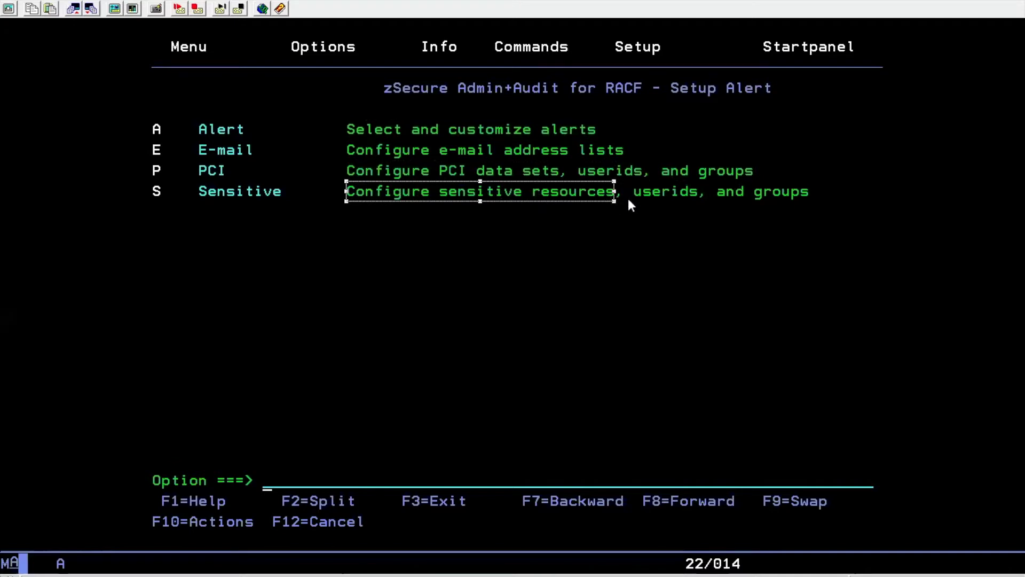
pyautogui.moveTo(635, 184); pyautogui.dragTo(836, 192)
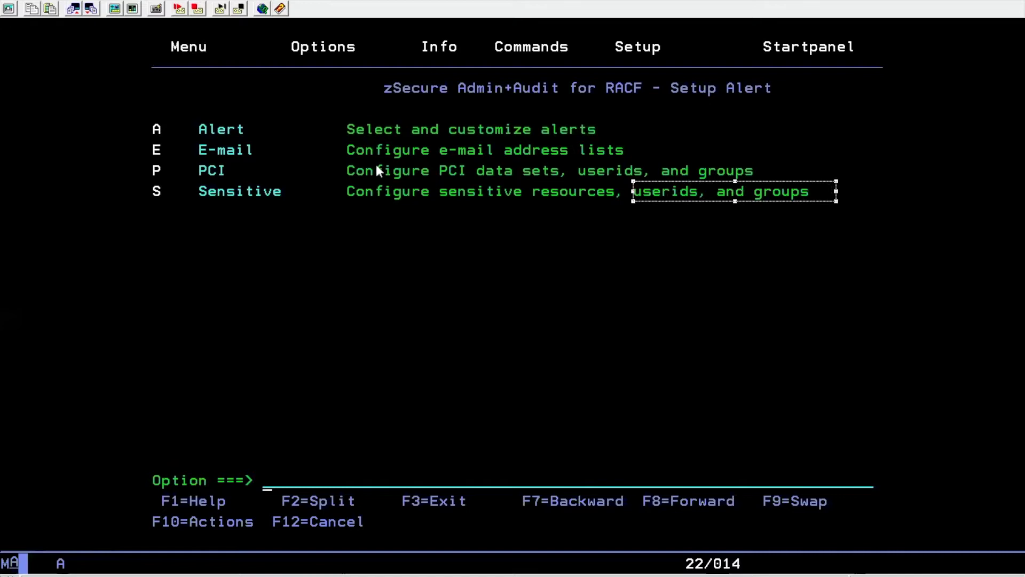
pyautogui.click(268, 487)
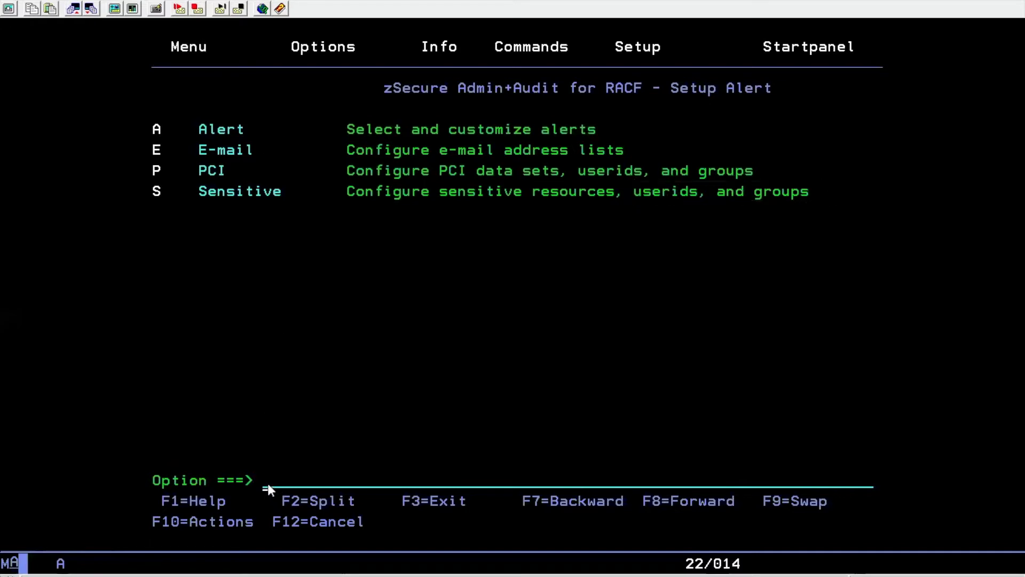
# List the alert configurations and copy C2PDFL with line command c
pyautogui.press('Return')
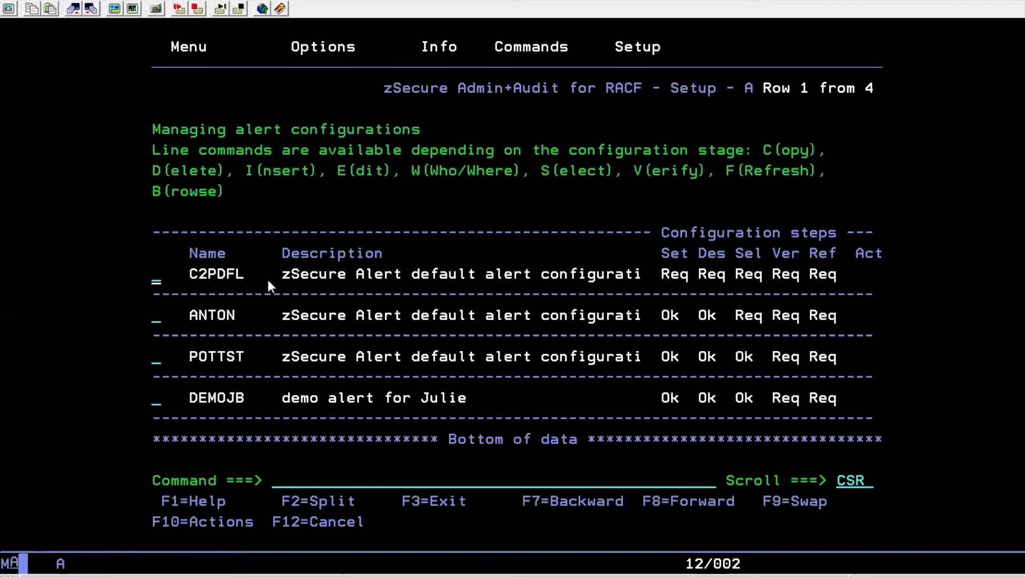
pyautogui.write('c')
pyautogui.press('Return')
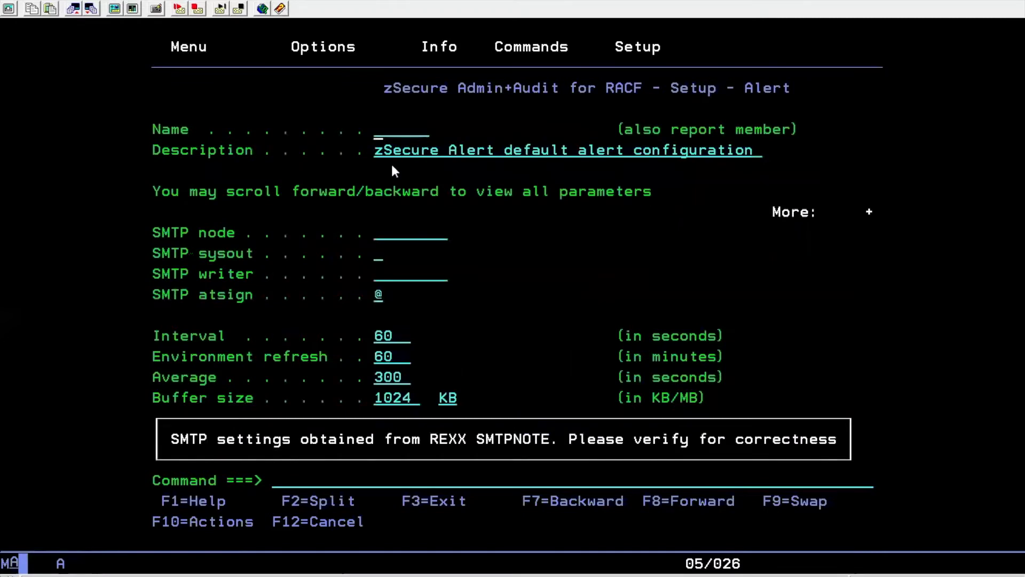
# Name the copied configuration QDEMO with SMTP sysout B and SMTP writer SMTP
pyautogui.write('qdemo')
pyautogui.click(377, 261)
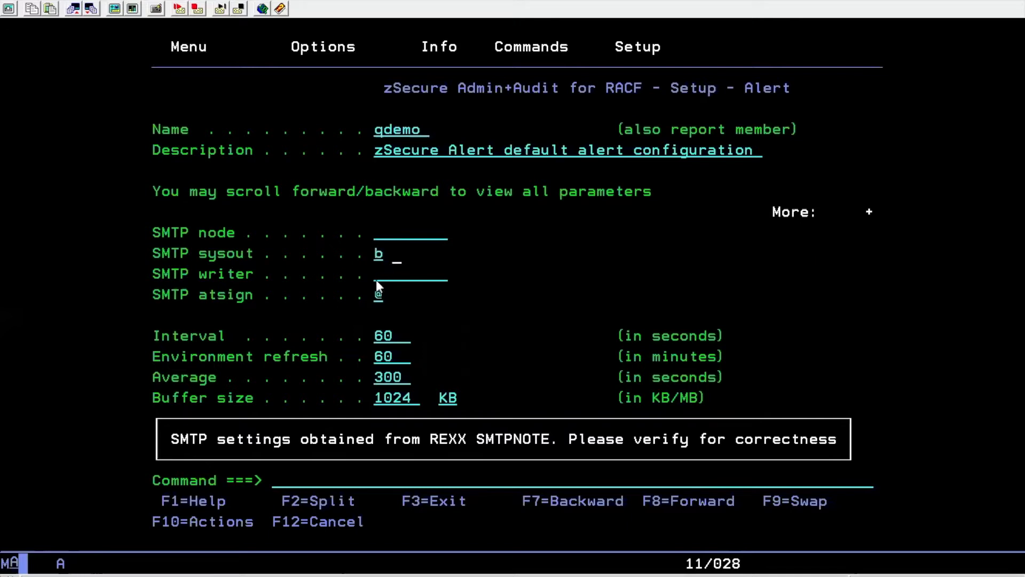
pyautogui.click(377, 278)
pyautogui.write('smtp')
pyautogui.press('Return')
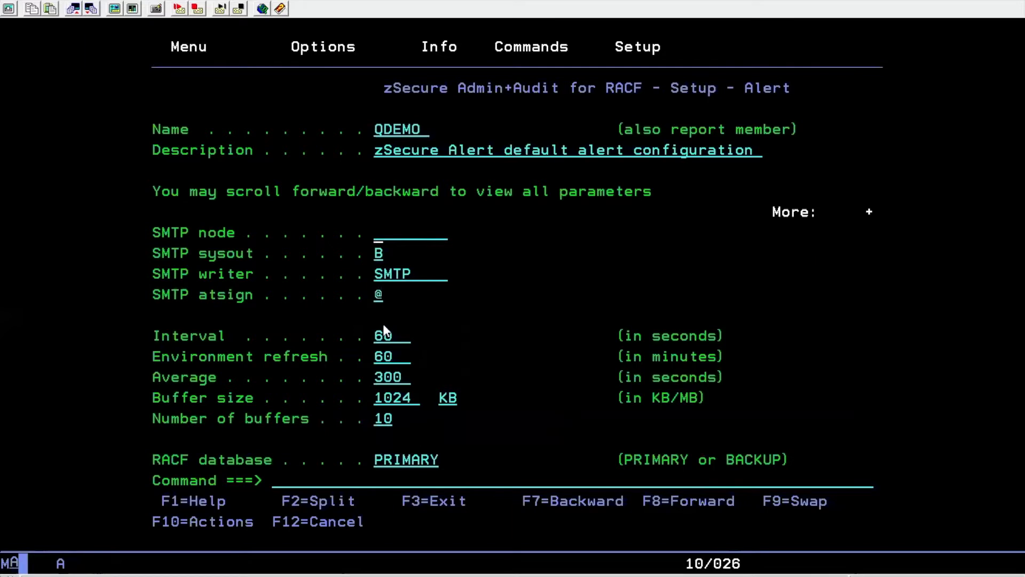
# Select the UNIX syslog destination and set its address to 10.66.110.49:514
pyautogui.press('Return')
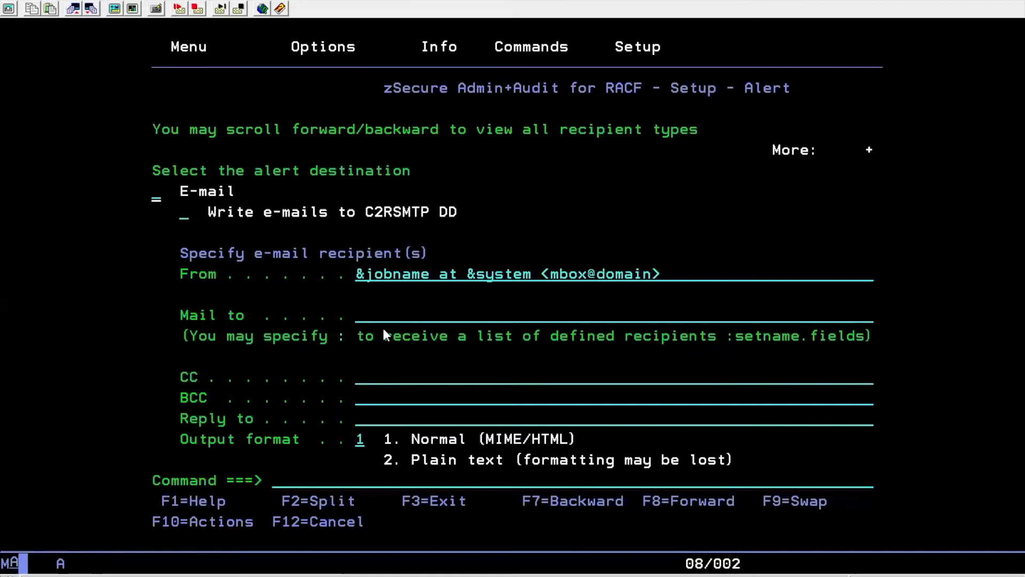
pyautogui.press('F8')
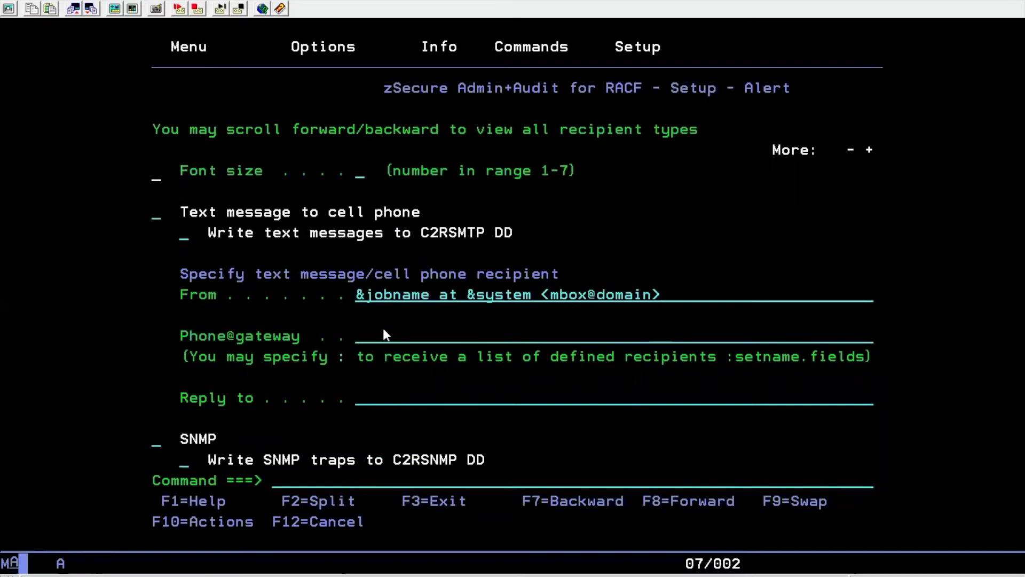
pyautogui.press('F8')
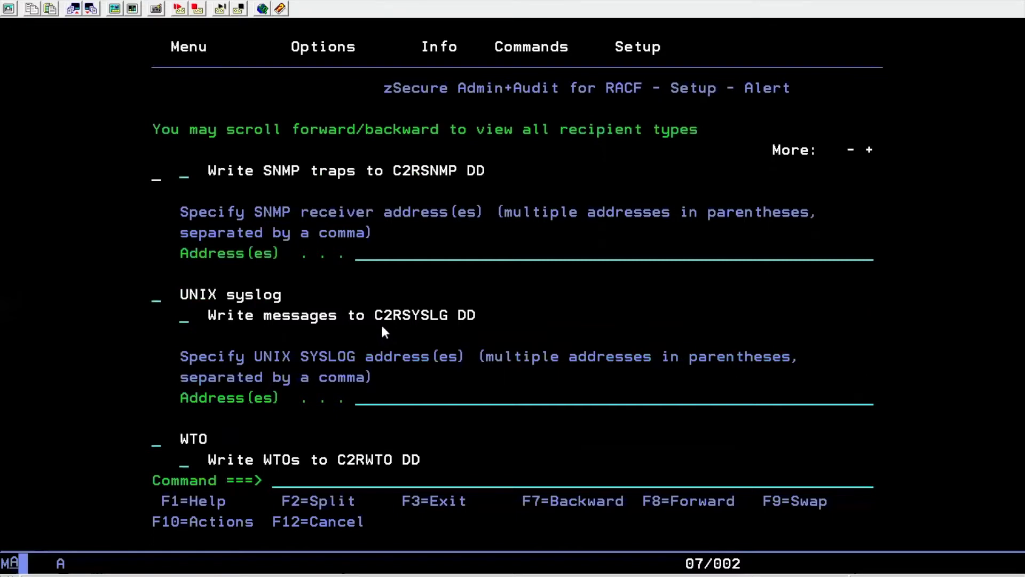
pyautogui.click(156, 302)
pyautogui.write('/')
pyautogui.click(358, 397)
pyautogui.write('10.66')
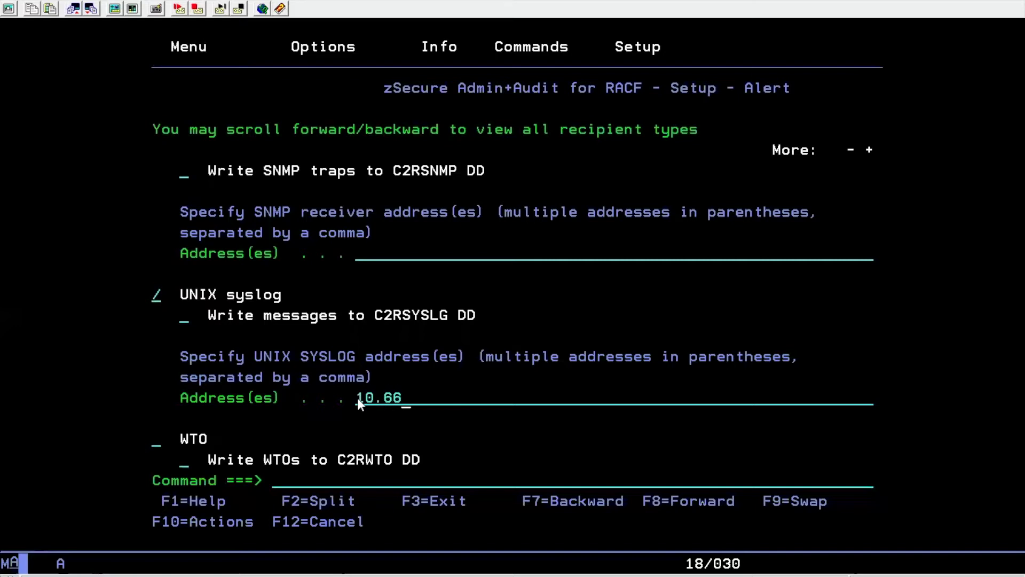
pyautogui.write('.110.49:514')
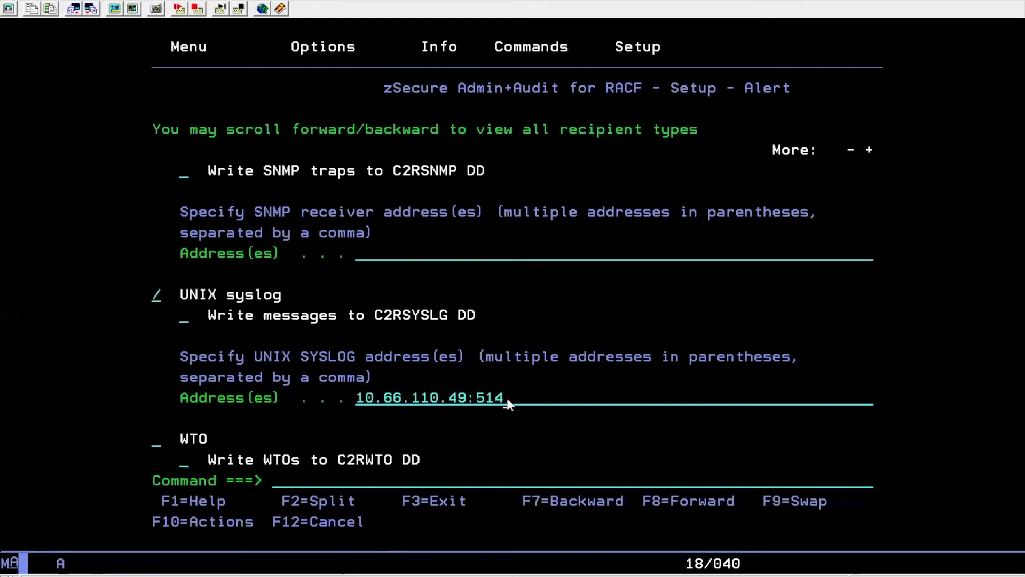
pyautogui.press('F7')
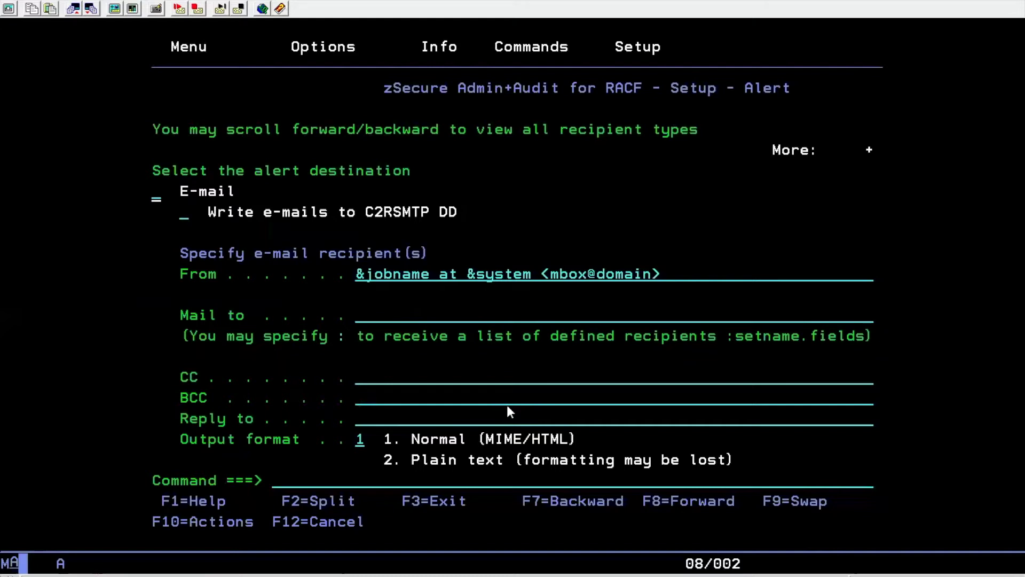
# Return to the alert categories and select User alerts with S
pyautogui.press('Return')
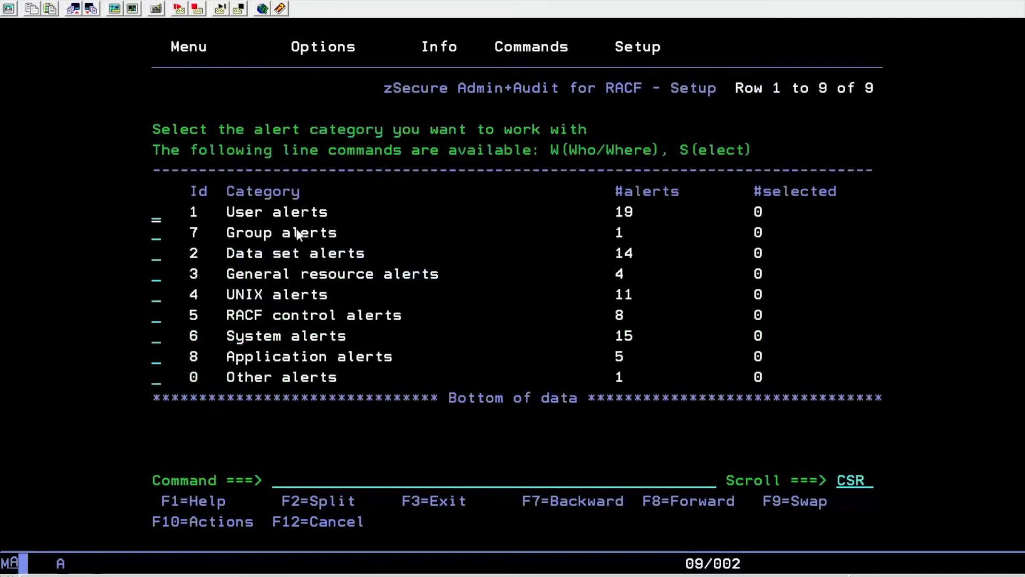
pyautogui.write('s')
pyautogui.press('Return')
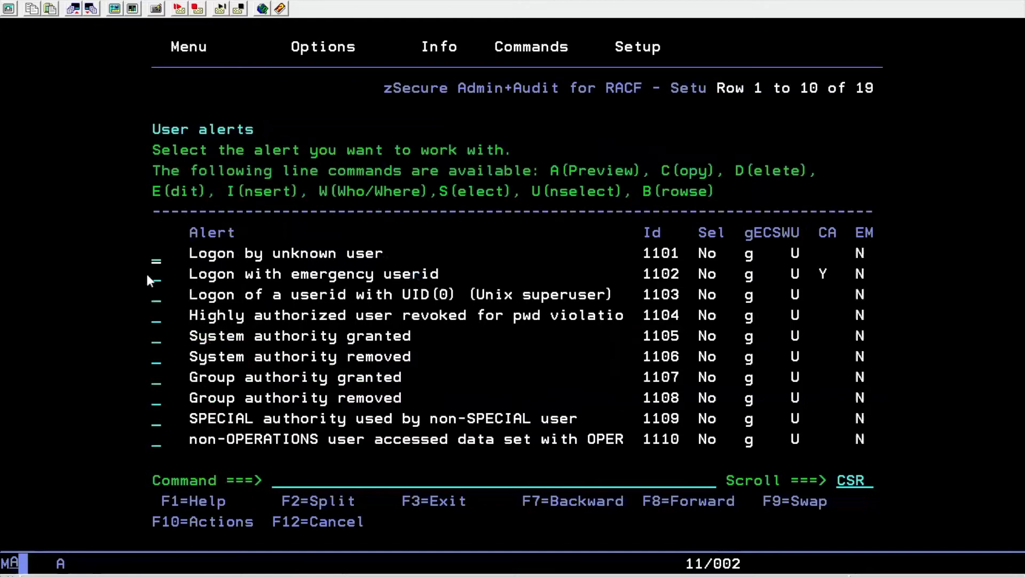
# Highlight the 1102 Logon with emergency userid row and move to its line
pyautogui.moveTo(144, 264); pyautogui.dragTo(889, 281)
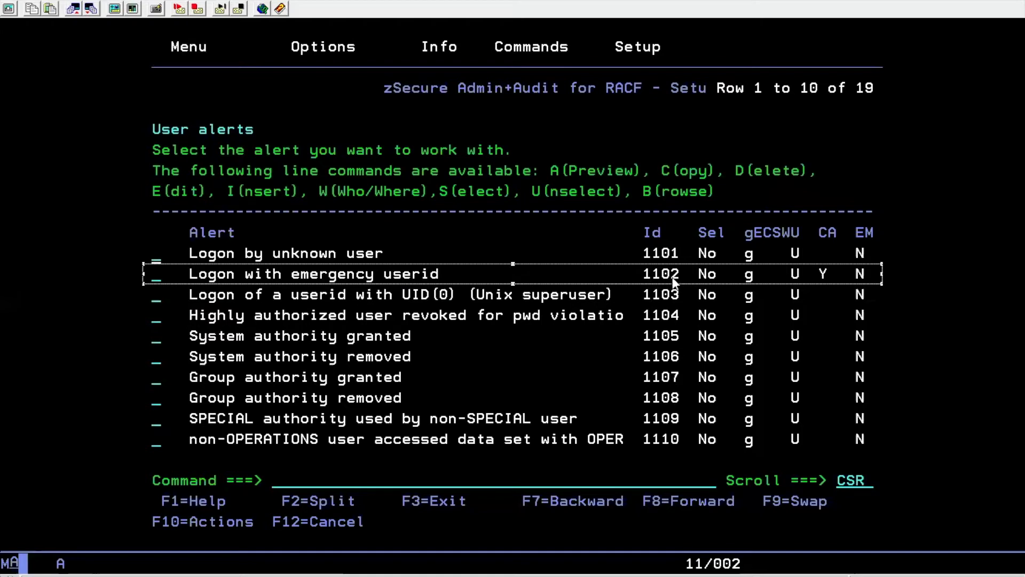
pyautogui.click(154, 278)
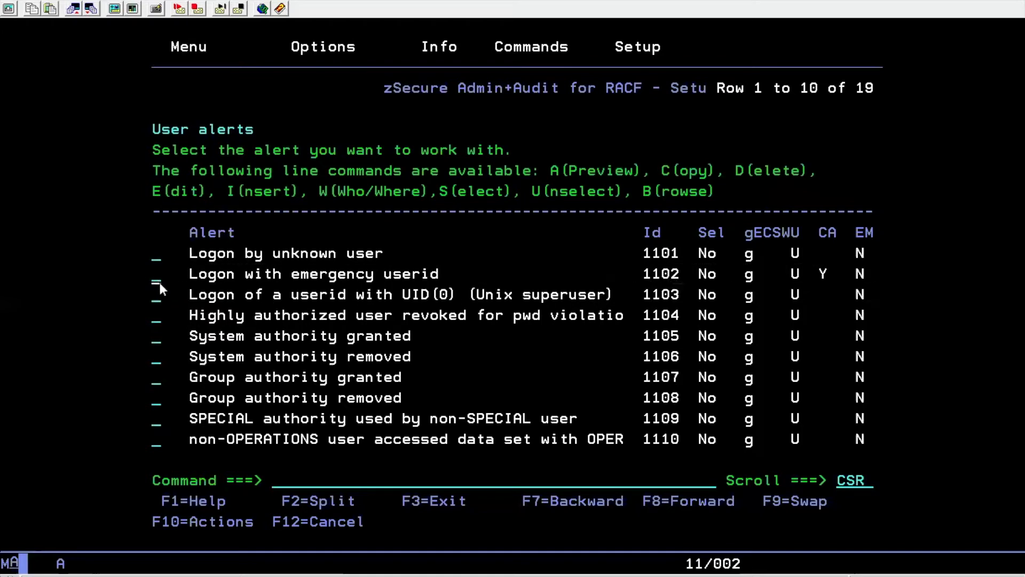
pyautogui.press('Down')
# Open alert 1102 and add the logged-on user ID as emergency User 5
pyautogui.press('Return')
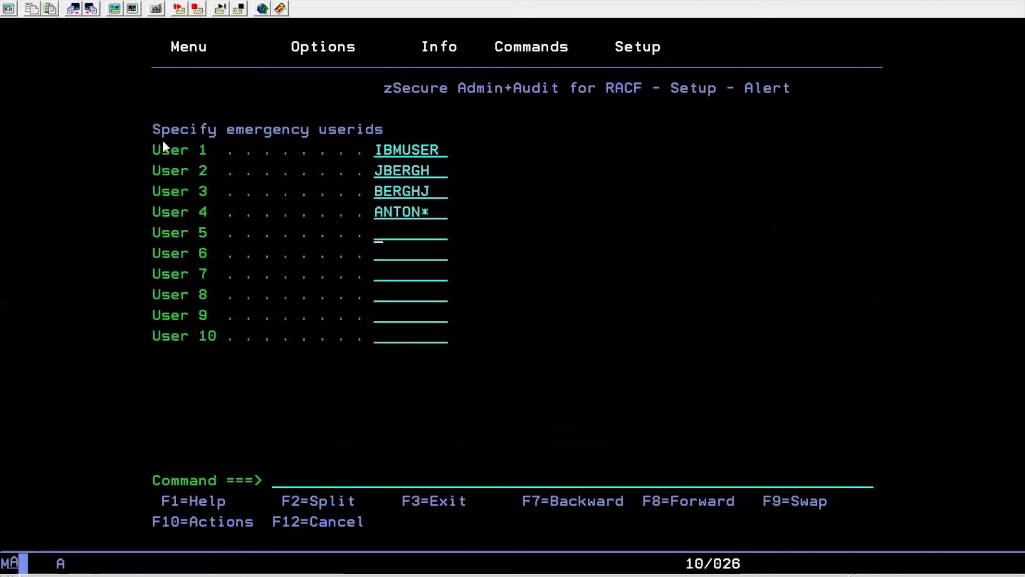
pyautogui.moveTo(165, 129); pyautogui.dragTo(464, 139)
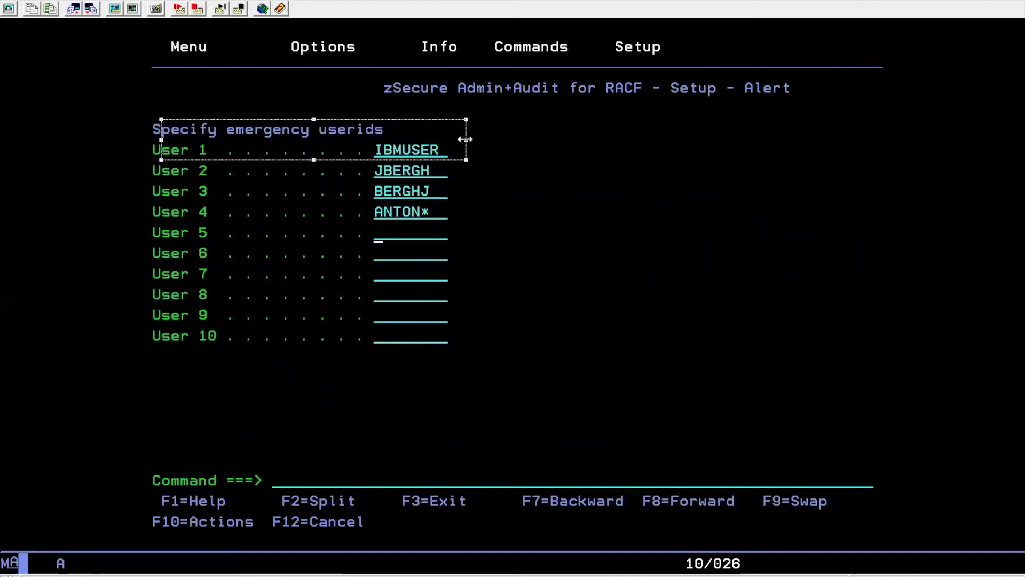
pyautogui.click(378, 237)
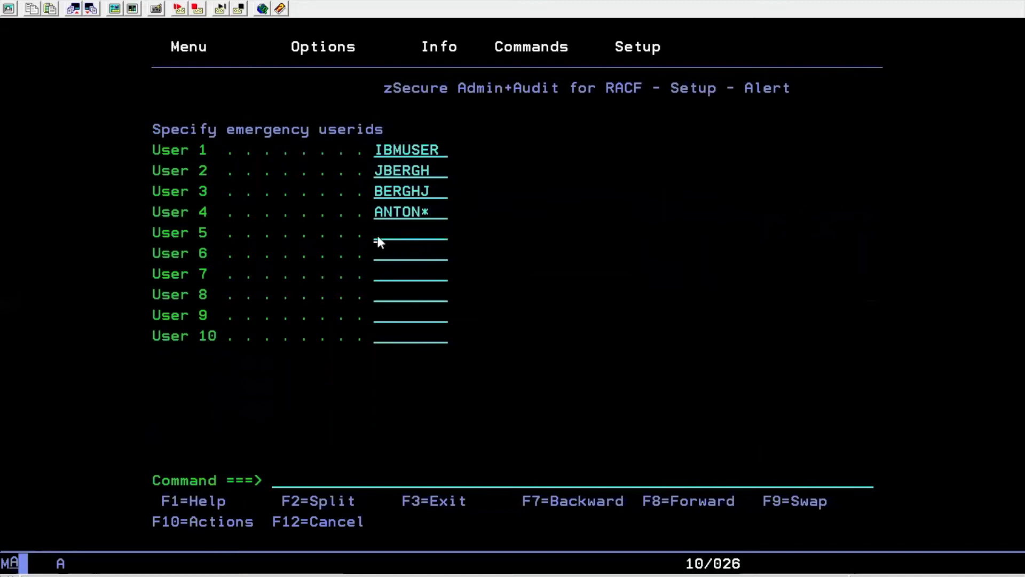
pyautogui.press('Return')
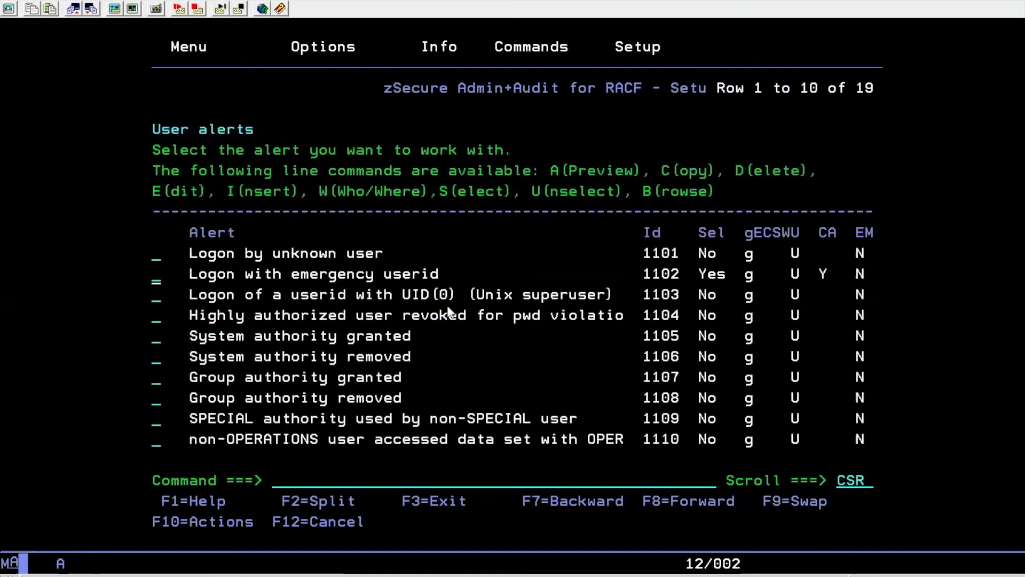
# Check that alert 1102 is selected and go back to the alert category list with F3
pyautogui.moveTo(180, 265); pyautogui.dragTo(857, 281)
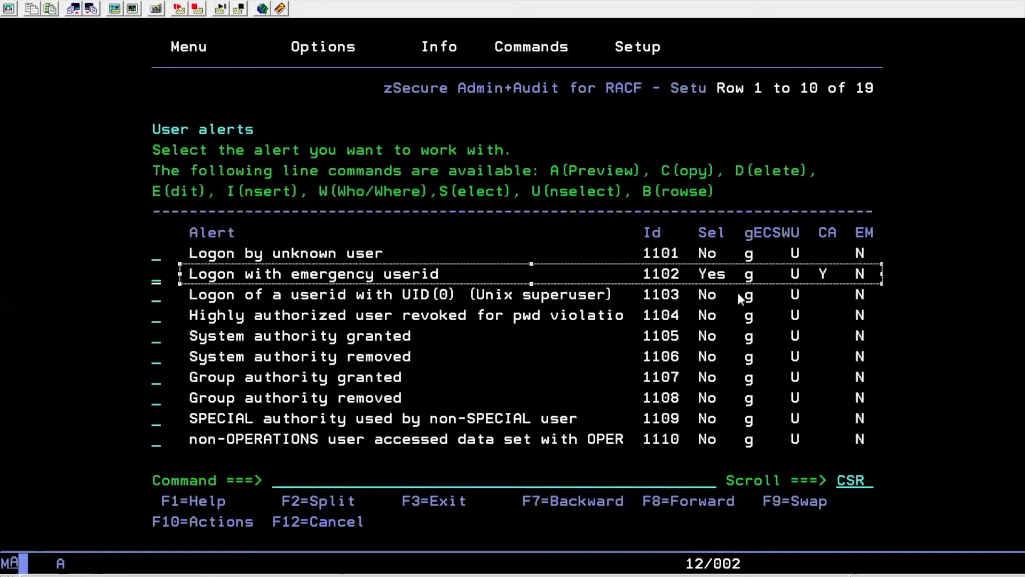
pyautogui.press('F3')
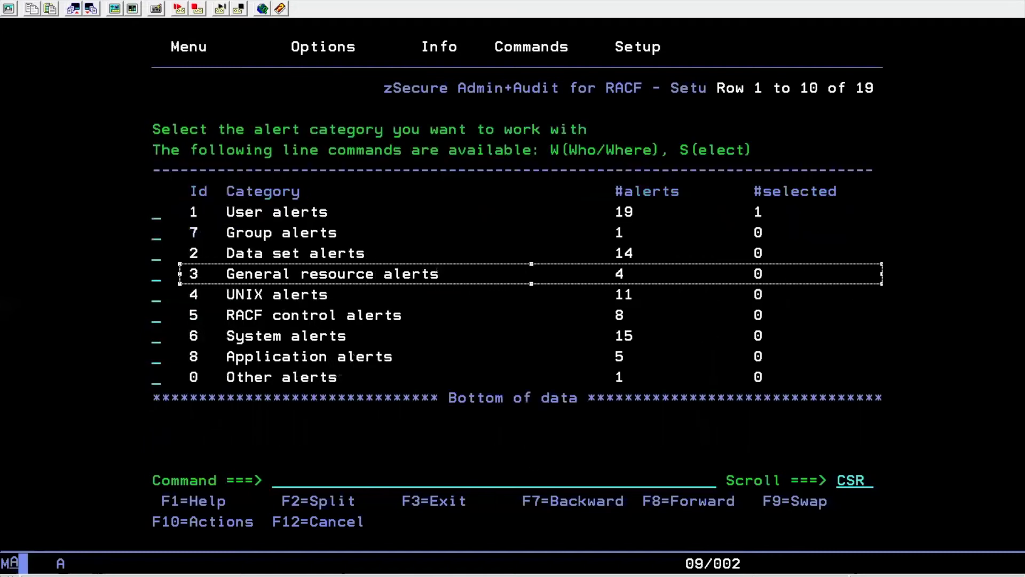
# Run the CARLa test on the QDEMO alert set, get RC=0, and generate the production members
pyautogui.press('Return')
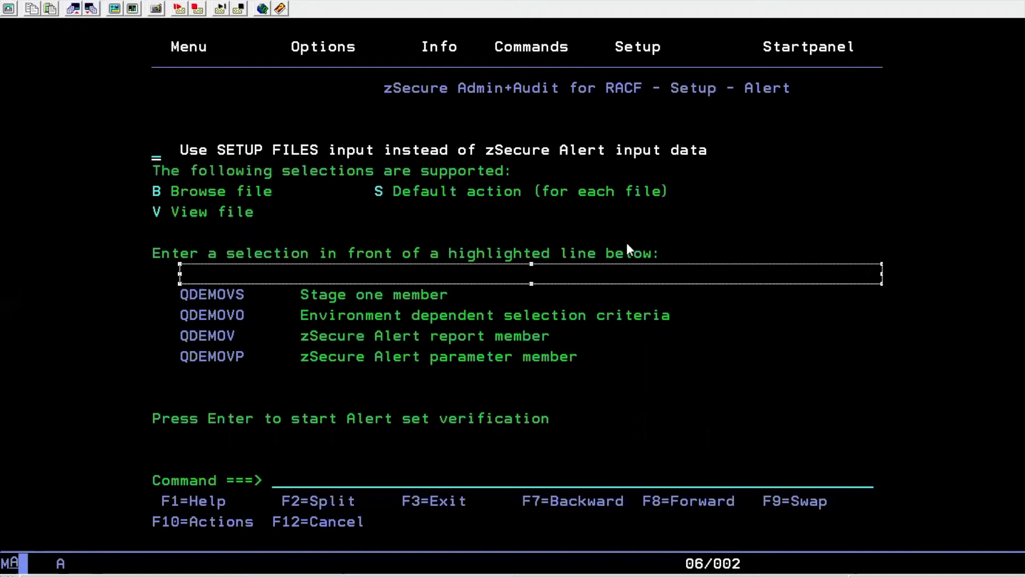
pyautogui.press('Return')
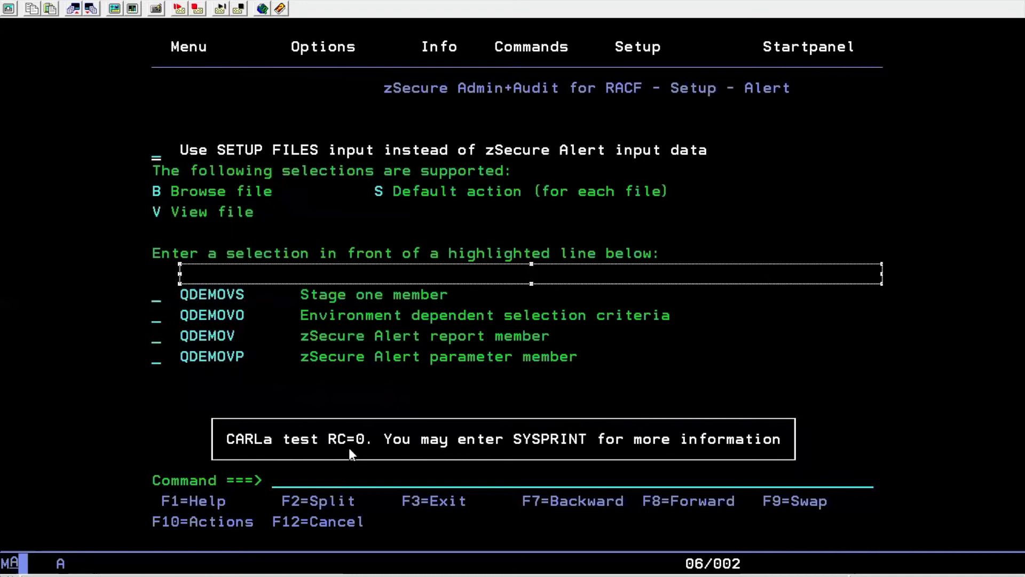
pyautogui.press('Return')
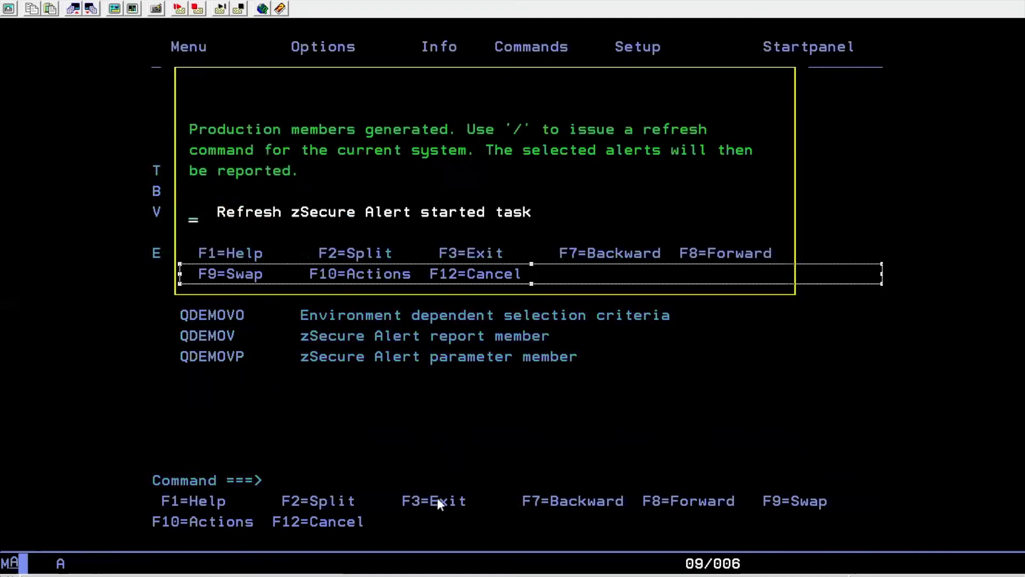
# Cancel the started-task refresh and highlight the QDEMO row showing Ok through verification, refresh Req
pyautogui.click(687, 349)
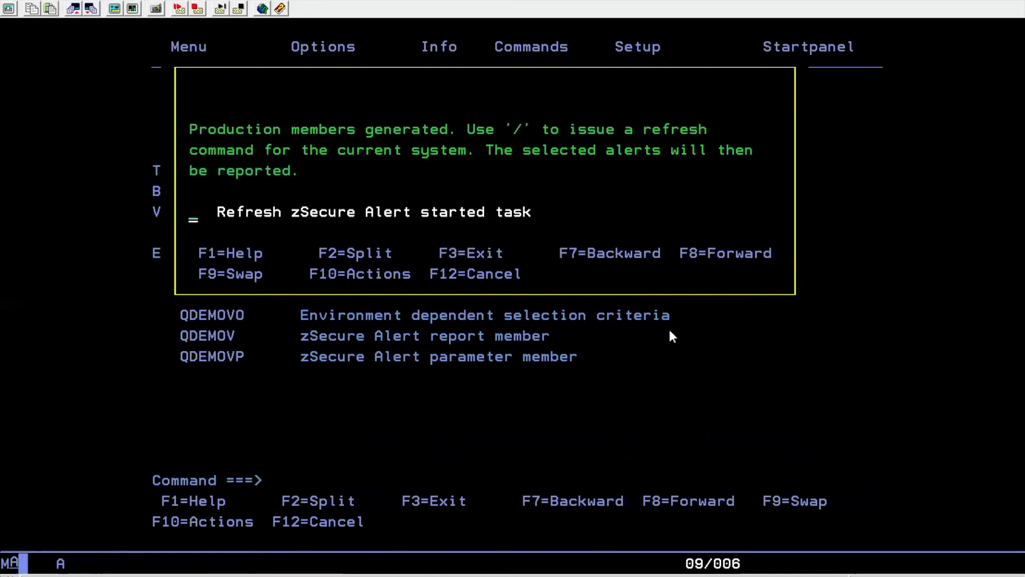
pyautogui.press('F12')
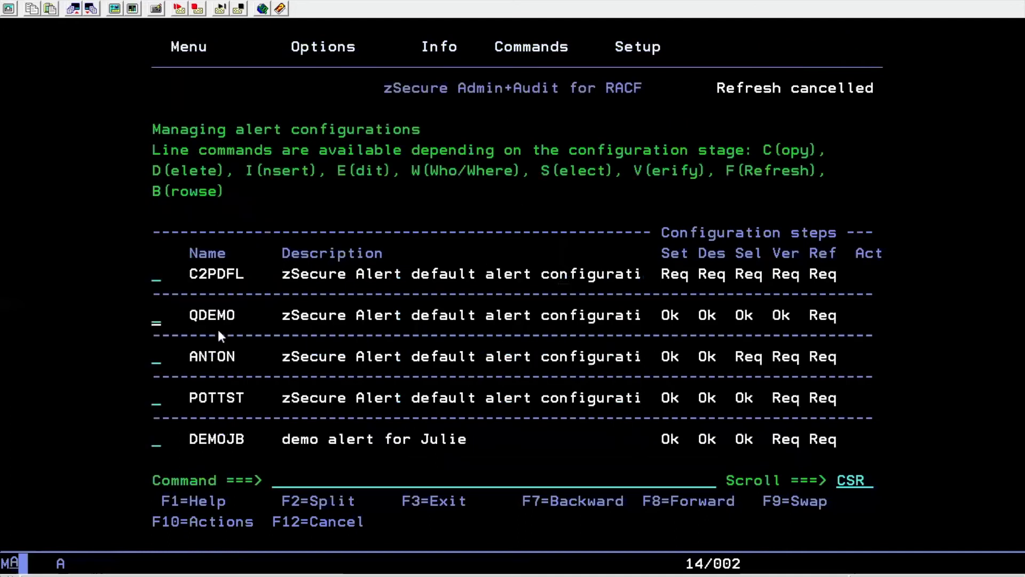
pyautogui.moveTo(145, 314); pyautogui.dragTo(888, 322)
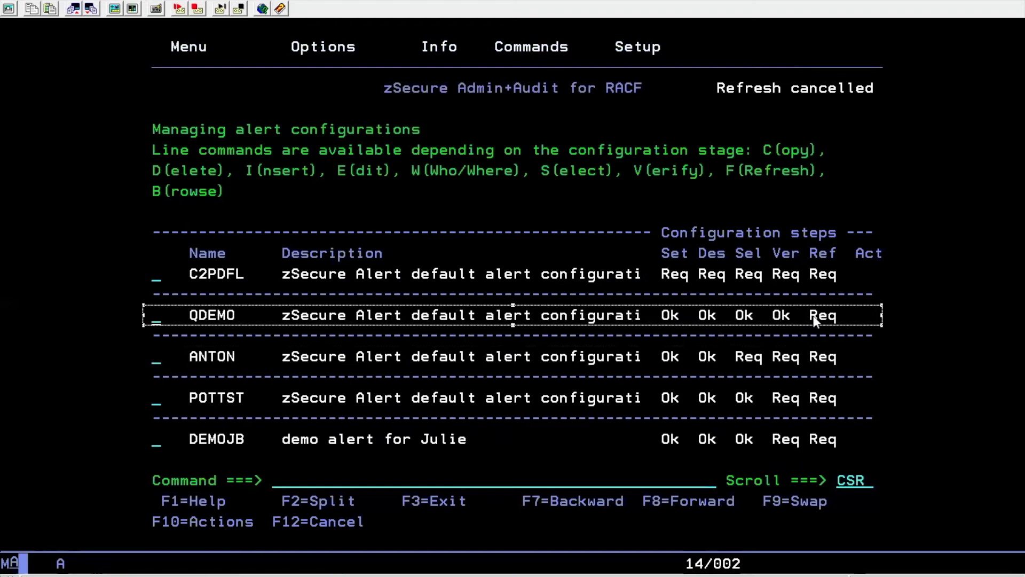
pyautogui.click(277, 481)
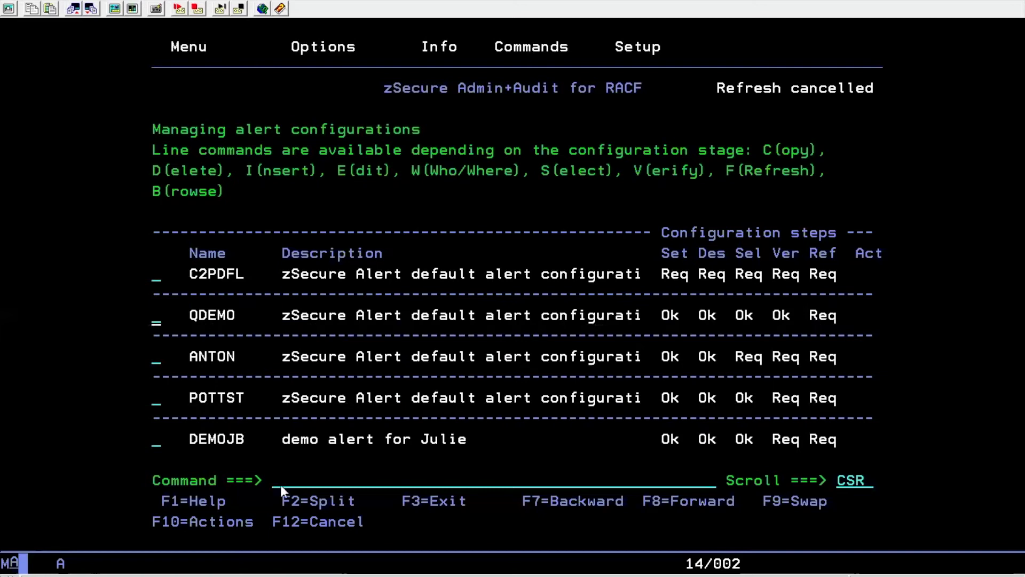
# Exit zSecure to ISPF and open the SDSF (13.14) DA active jobs display
pyautogui.press('F3')
pyautogui.press('F3')
pyautogui.press('F3')
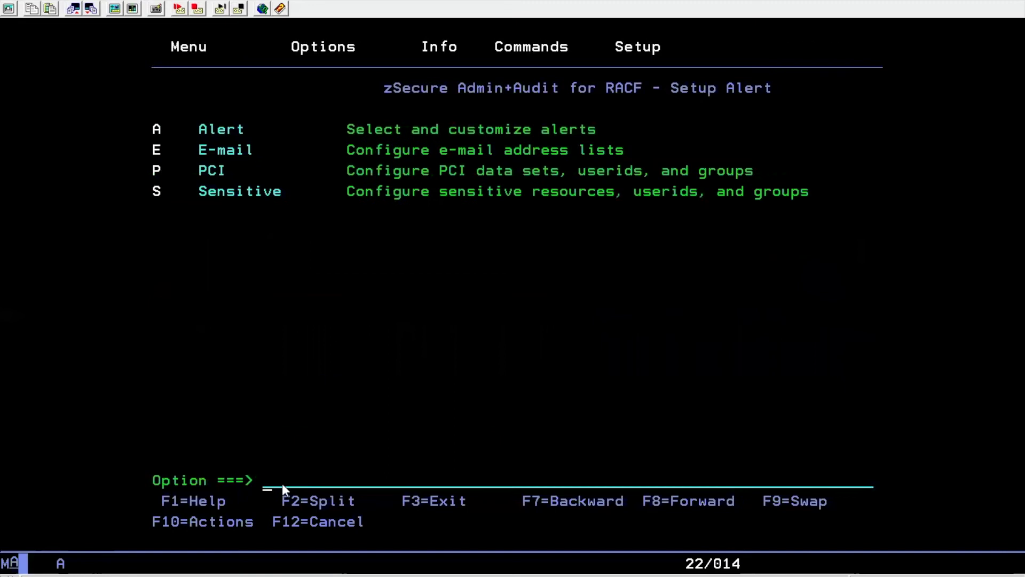
pyautogui.press('F3')
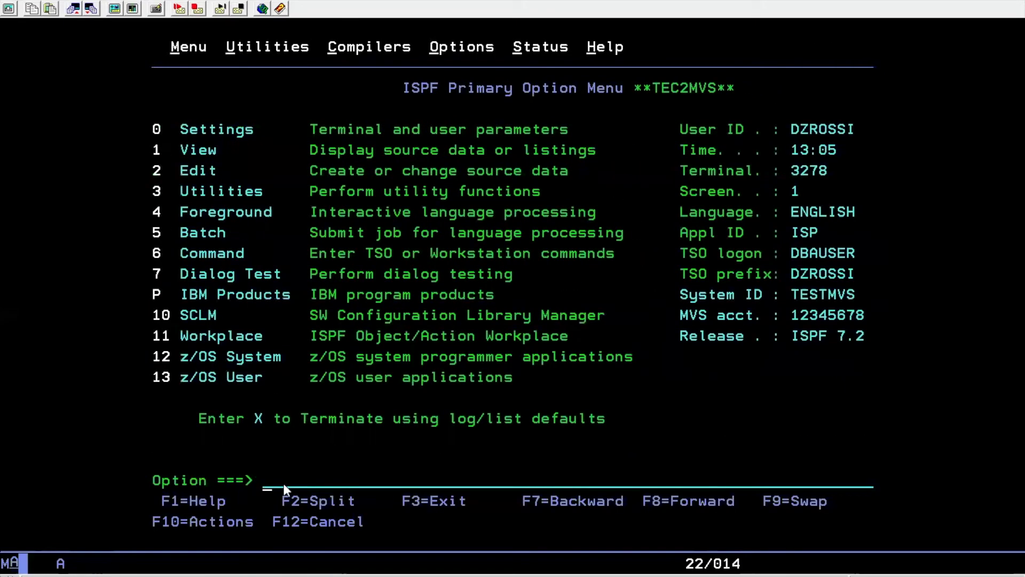
pyautogui.write('13.14')
pyautogui.press('Return')
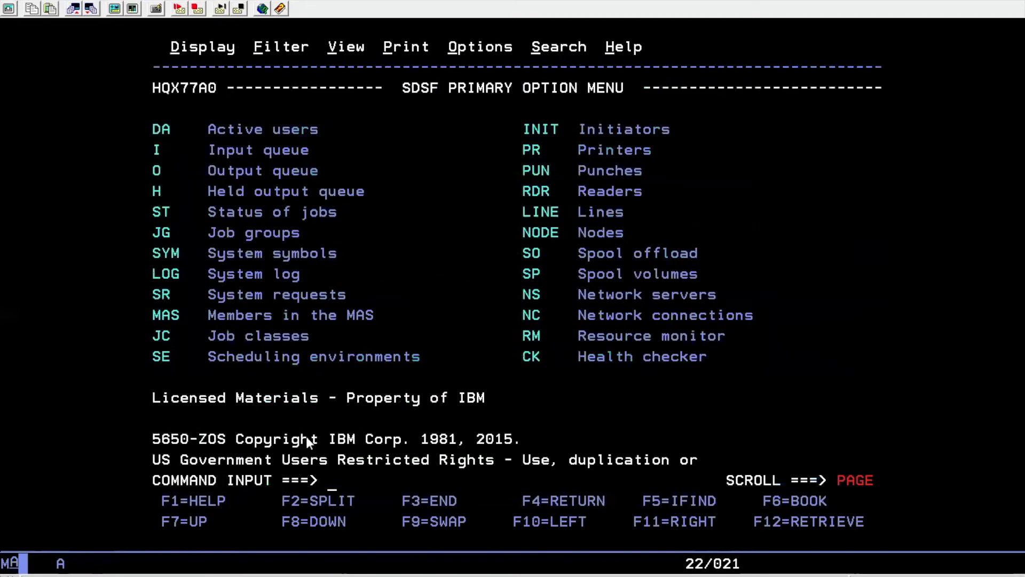
pyautogui.write('da')
pyautogui.press('Return')
# Issue the start command /s c2police,ppram=qdemop for the C2POLICE task
pyautogui.write('/')
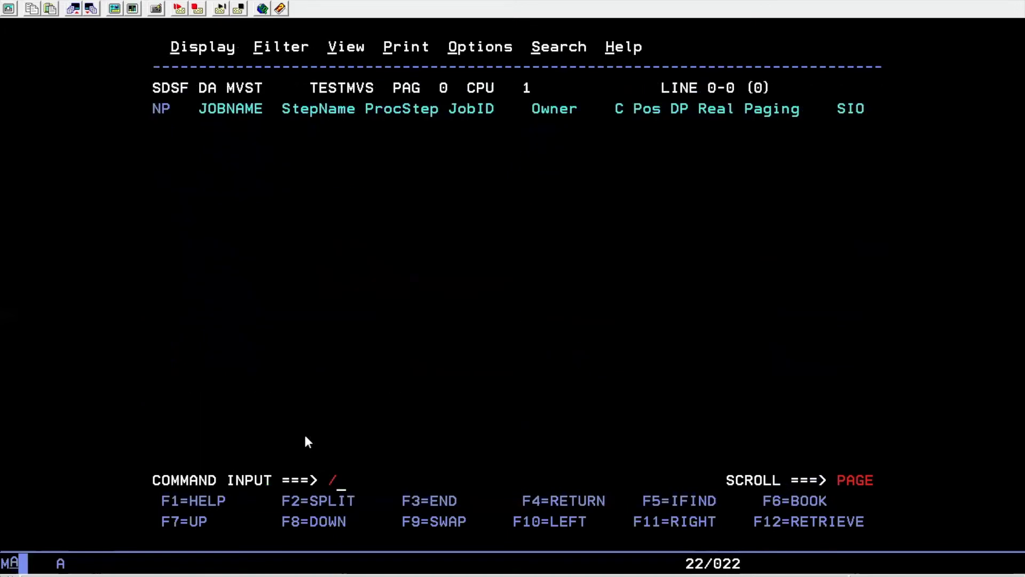
pyautogui.write('s c2polic')
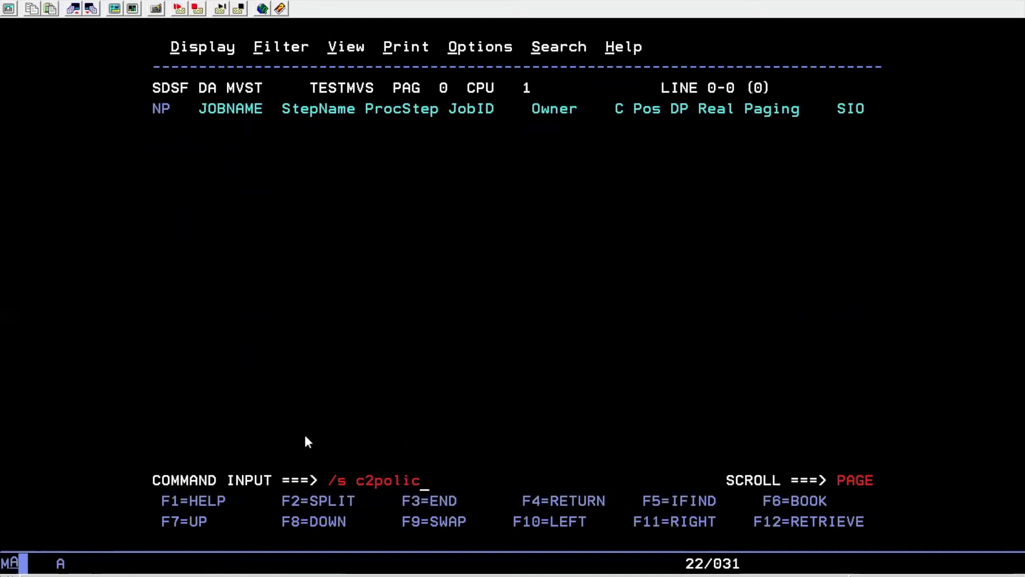
pyautogui.write('e,ppram')
pyautogui.press('BackSpace')
pyautogui.press('BackSpace')
pyautogui.press('BackSpace')
pyautogui.write('rm')
pyautogui.press('BackSpace')
pyautogui.write('am')
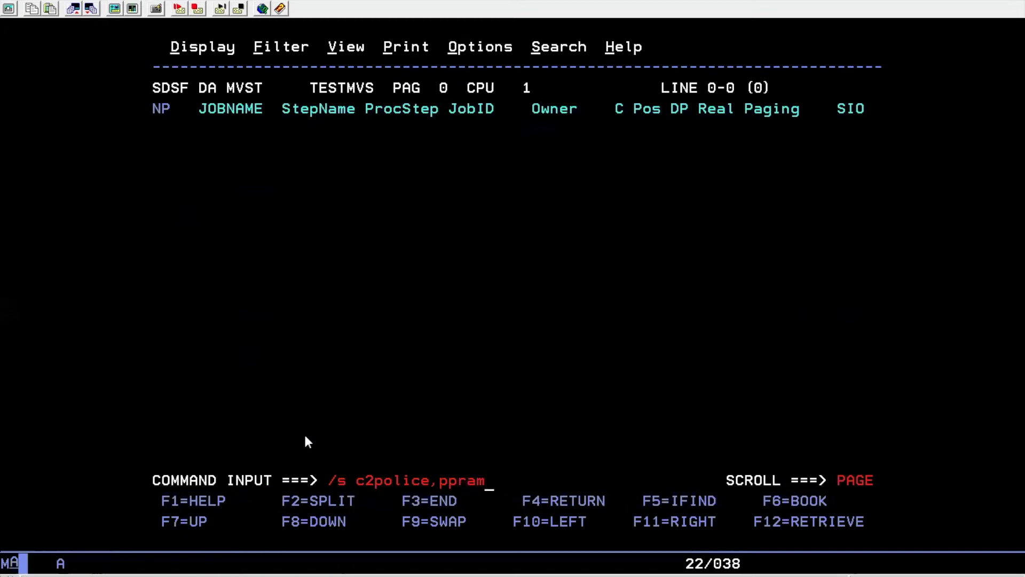
pyautogui.write('=qd')
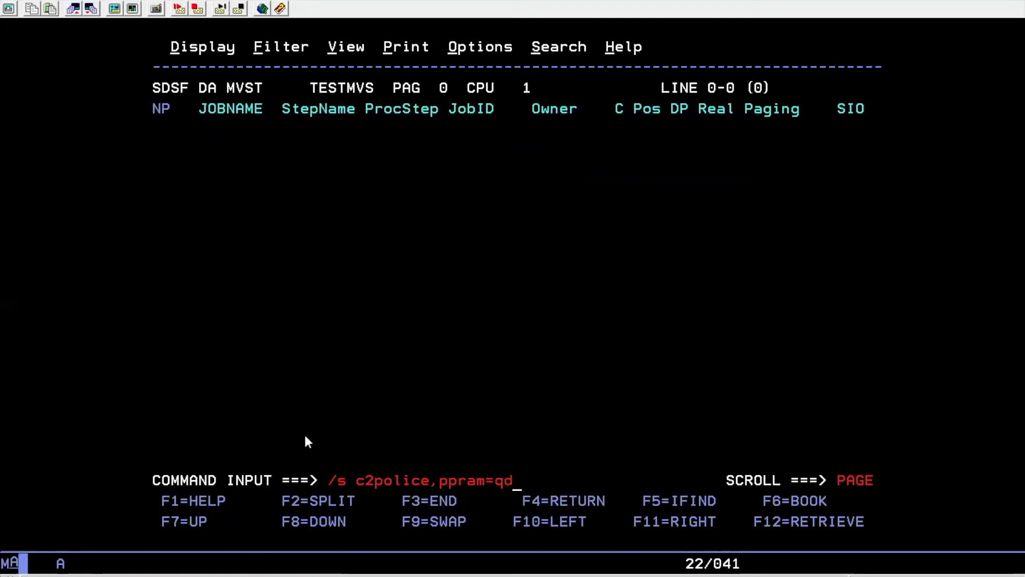
pyautogui.write('eom')
pyautogui.press('BackSpace')
pyautogui.press('BackSpace')
pyautogui.write('mop')
pyautogui.press('Return')
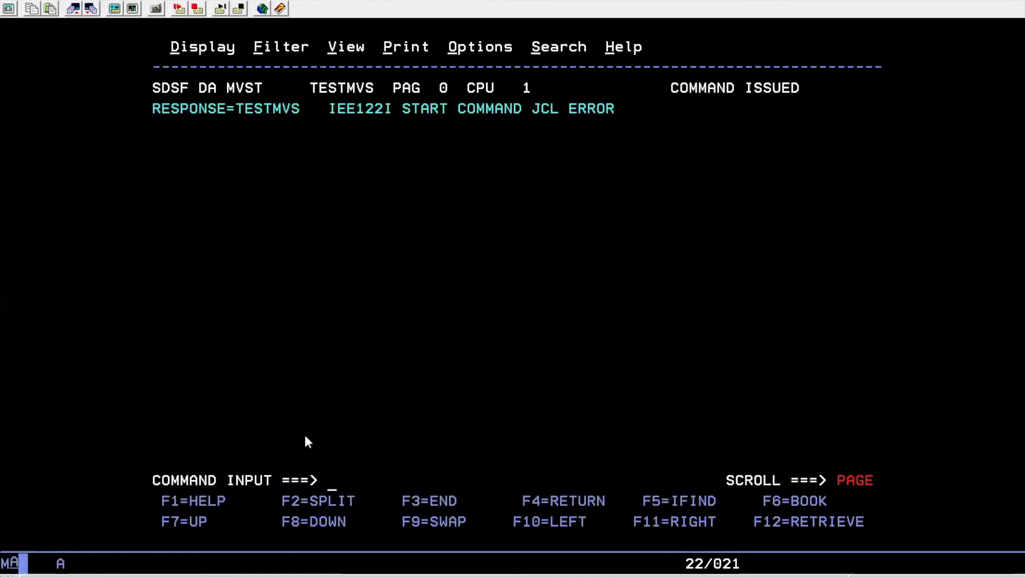
# Refresh the active jobs display and open the C2POLICE job log
pyautogui.press('Return')
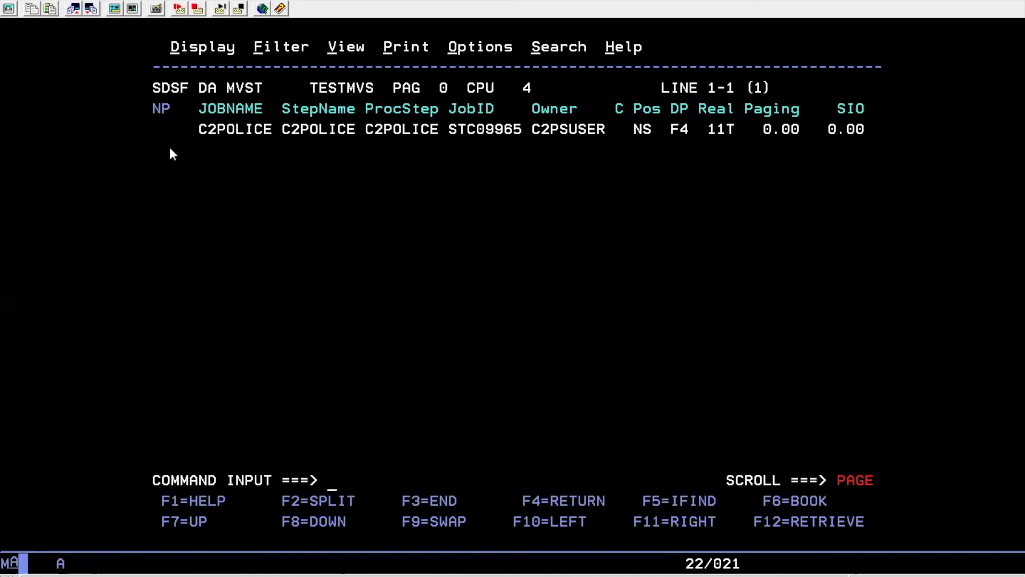
pyautogui.click(165, 131)
pyautogui.write('s')
pyautogui.press('Return')
# Find QDEMO in the C2POLICE output and highlight PPARM=QDEMOP on the start line
pyautogui.press('Right')
pyautogui.press('Right')
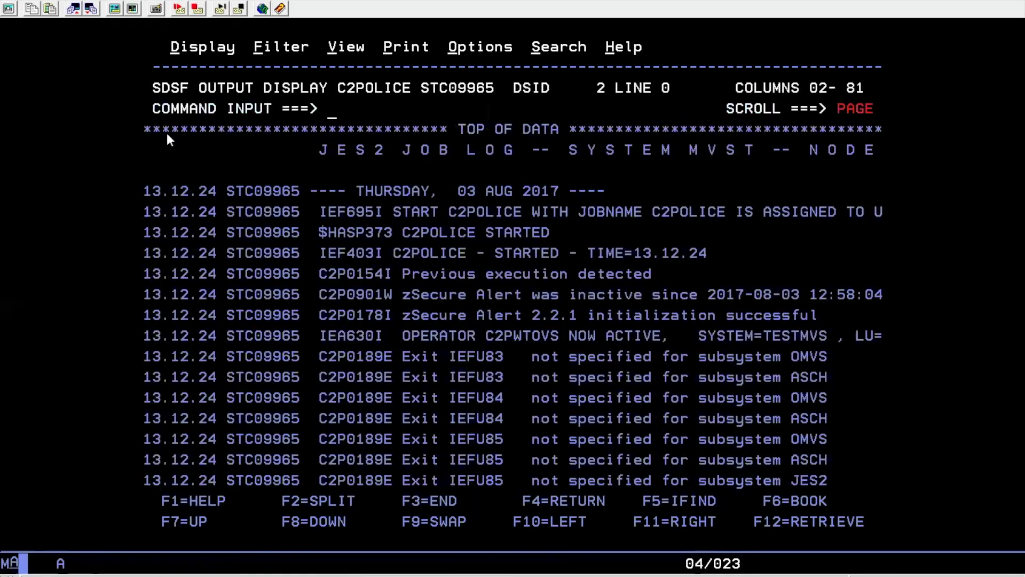
pyautogui.write('f qdeom')
pyautogui.press('BackSpace')
pyautogui.press('BackSpace')
pyautogui.write('mo')
pyautogui.press('Return')
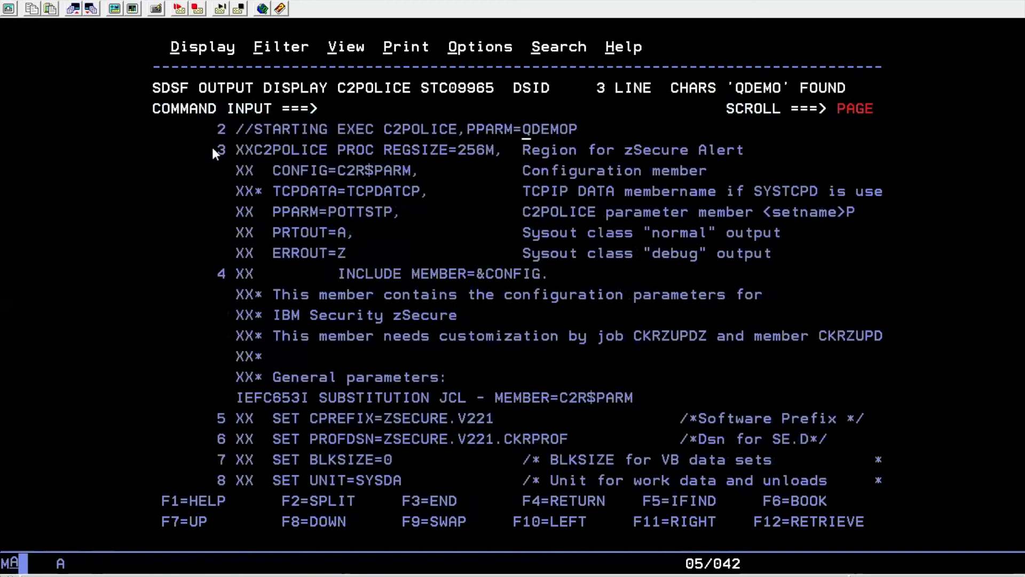
pyautogui.moveTo(473, 127); pyautogui.dragTo(571, 130)
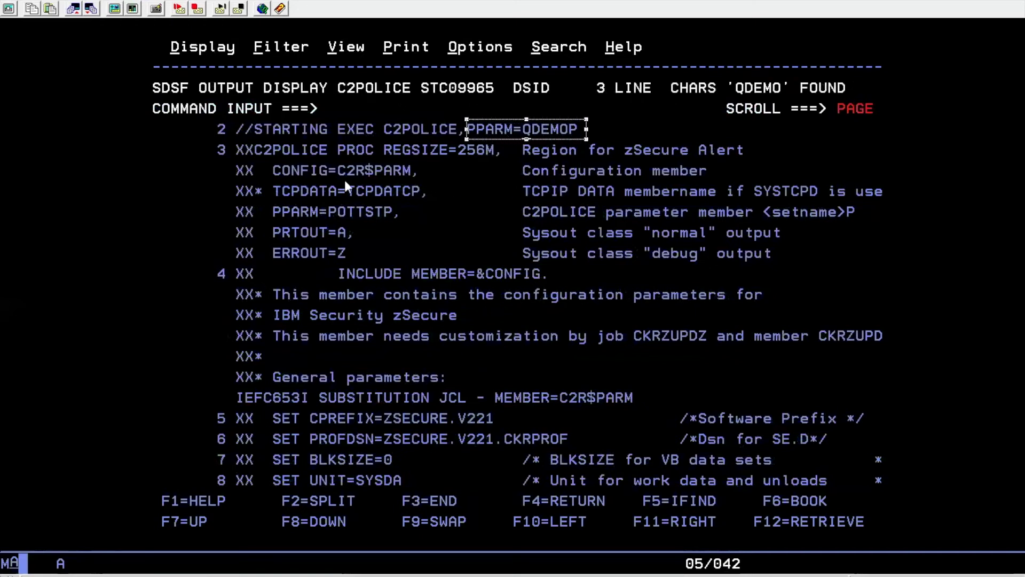
pyautogui.hotkey('ctrl', 'c')
pyautogui.click(332, 111)
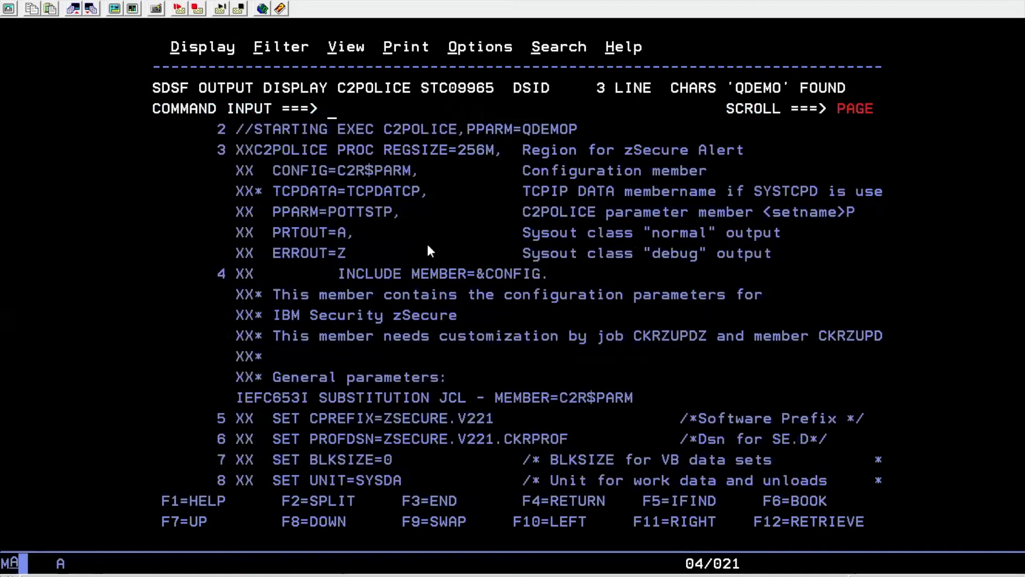
# Leave SDSF with =X and relaunch zSecure Admin+Audit with TSO CKR
pyautogui.write('-')
pyautogui.press('BackSpace')
pyautogui.write('=x')
pyautogui.press('Return')
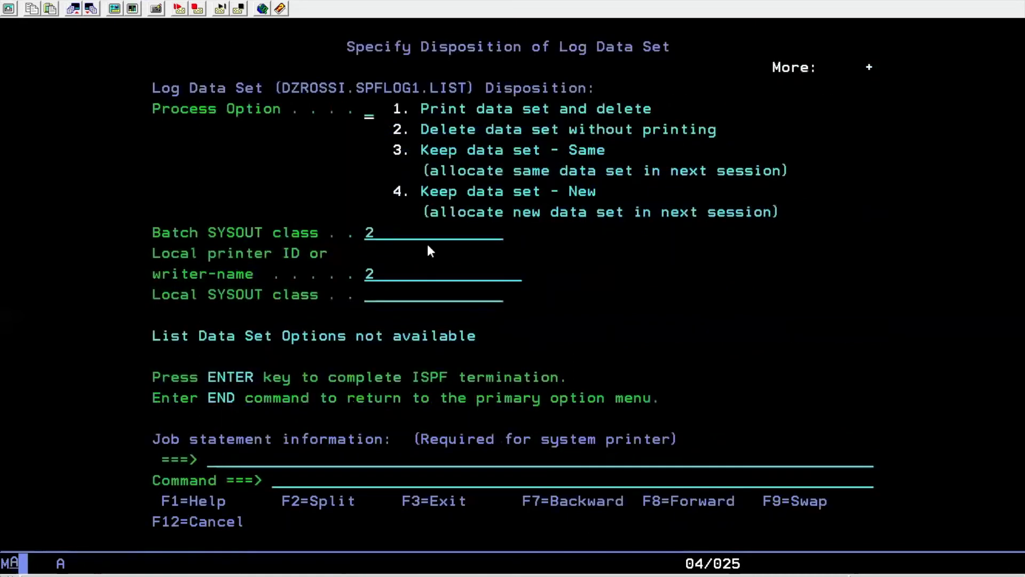
pyautogui.press('F3')
pyautogui.press('Right')
pyautogui.press('Right')
pyautogui.press('Right')
pyautogui.press('Right')
pyautogui.press('Right')
pyautogui.press('Right')
pyautogui.press('Right')
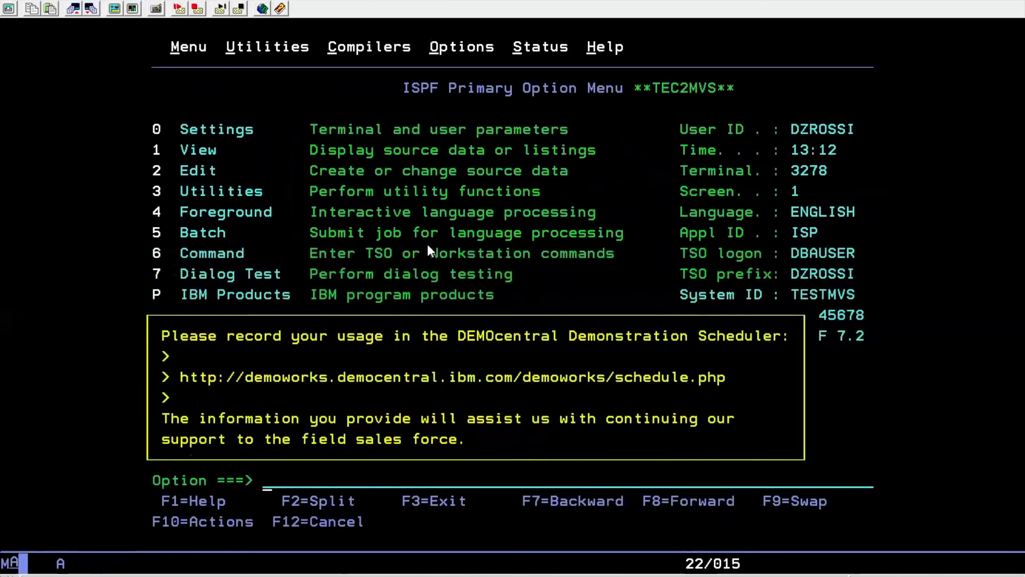
pyautogui.write('tso ckr')
pyautogui.press('Return')
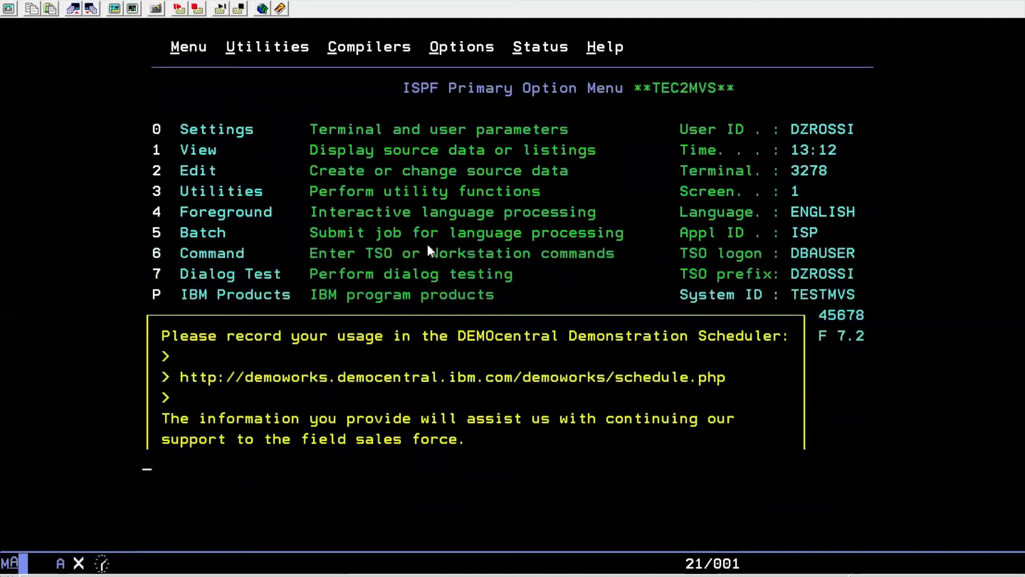
# In Setup alert configurations (SE, A), refresh QDEMO into the running zSecure Alert started task
pyautogui.press('Right')
pyautogui.press('Right')
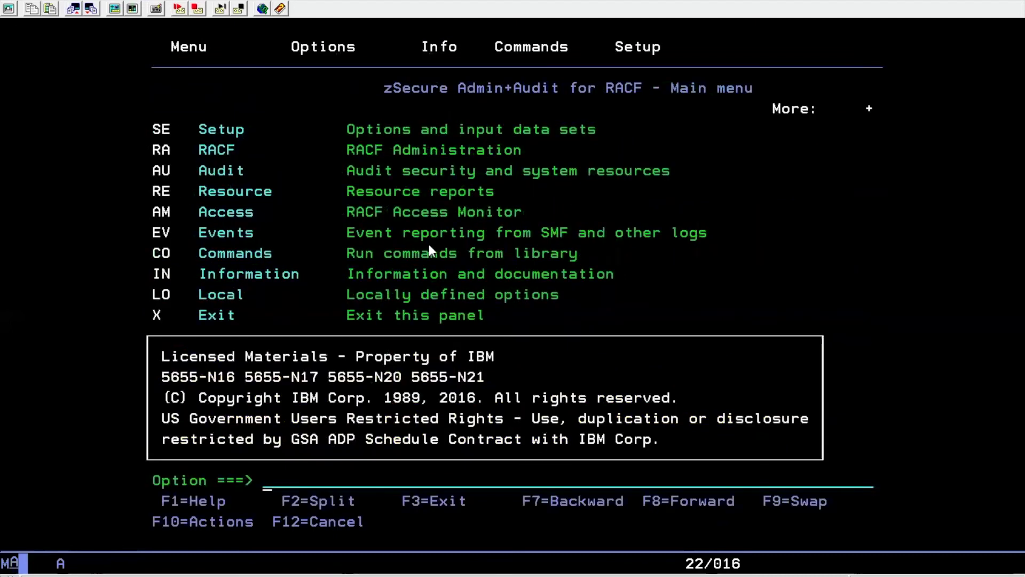
pyautogui.write('se')
pyautogui.press('Return')
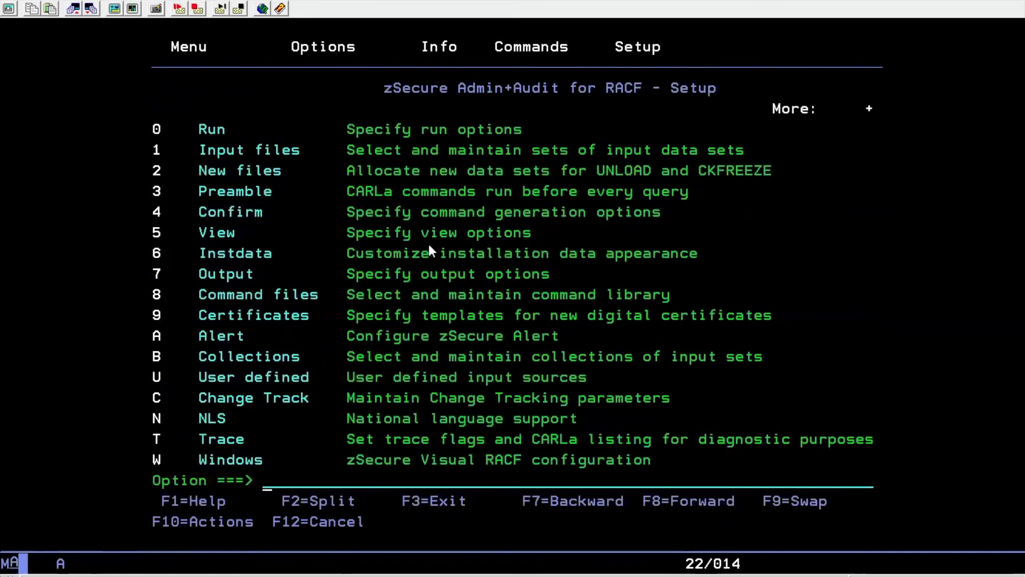
pyautogui.write('a')
pyautogui.press('Return')
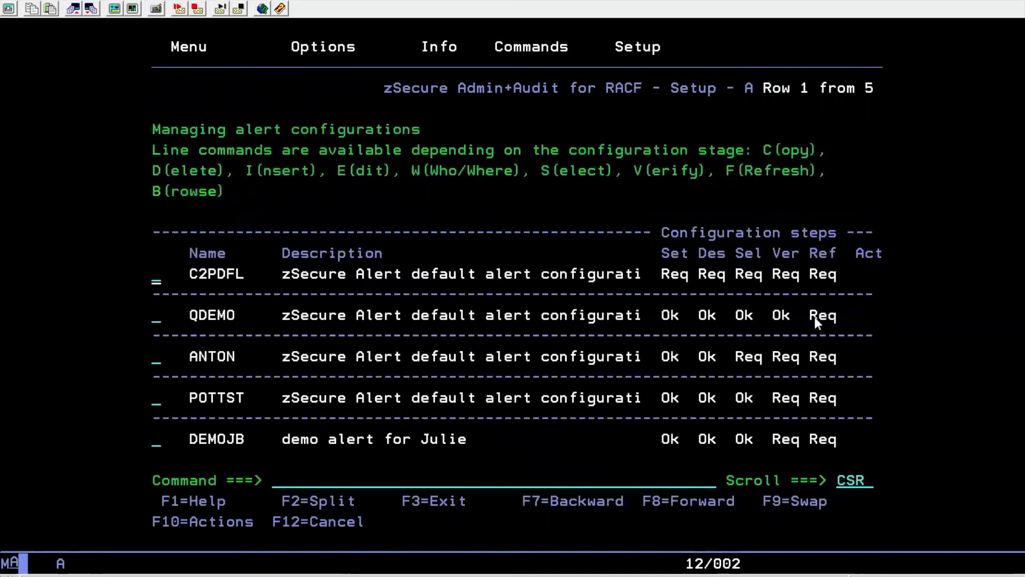
pyautogui.click(155, 318)
pyautogui.press('Return')
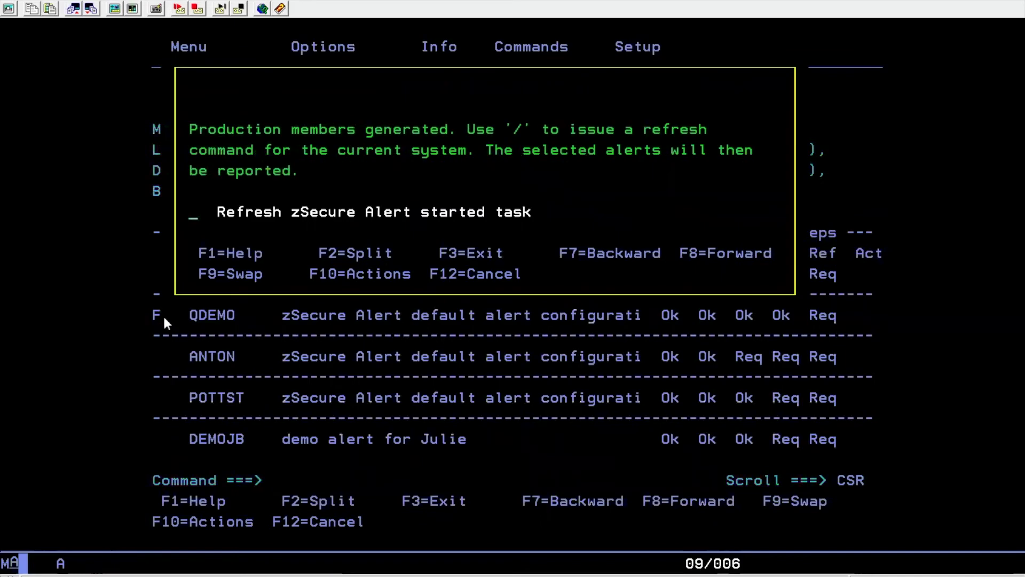
pyautogui.write('/')
pyautogui.press('Return')
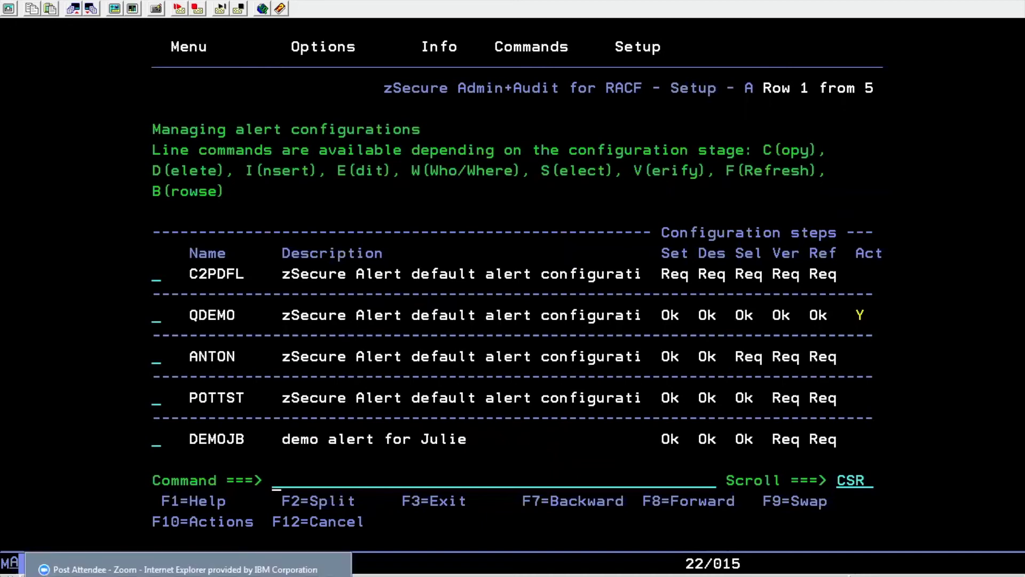
# Check QRadar's Log Activity for events, then return to the zSecure 3270 session
pyautogui.hotkey('alt', 'Tab')
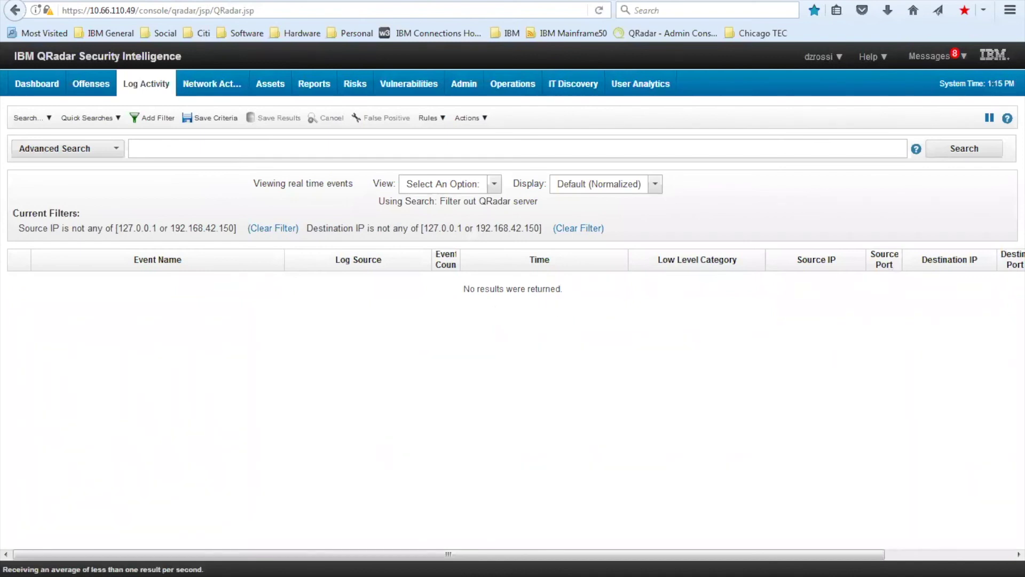
pyautogui.click(417, 563)
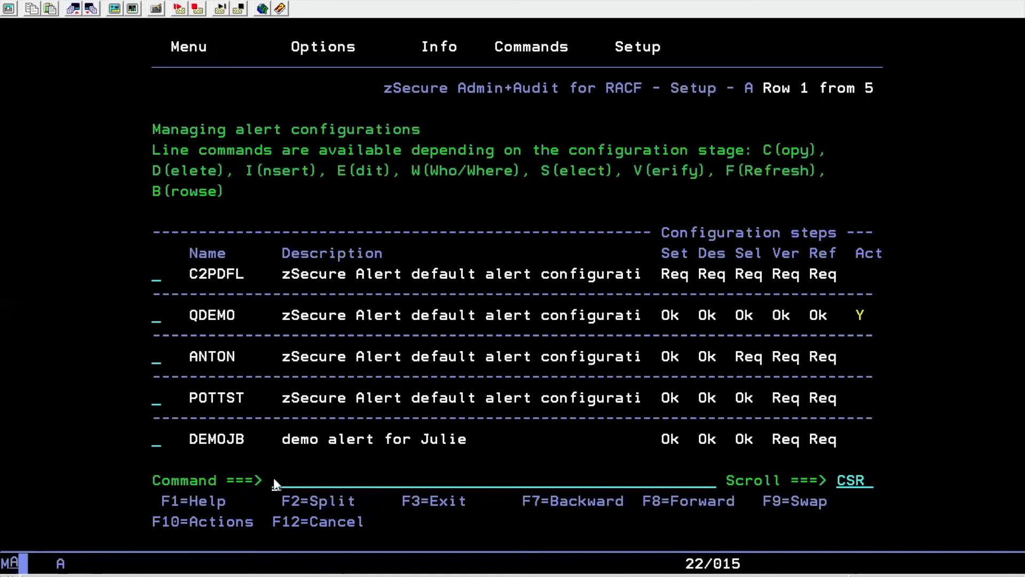
# End the ISPF session deleting its log (option 2) and LOGOFF from TSO
pyautogui.write('=')
pyautogui.press('Return')
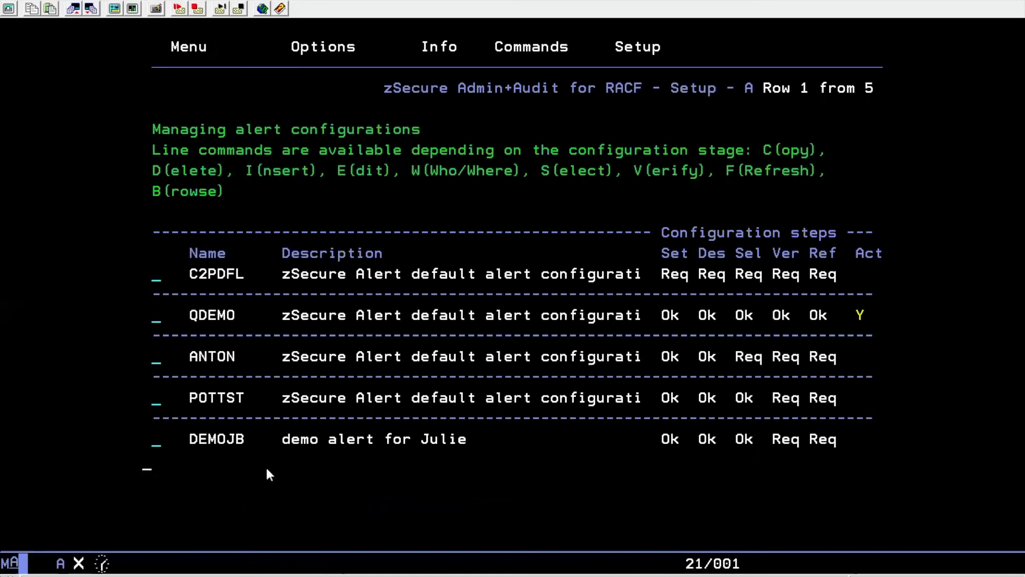
pyautogui.press('F3')
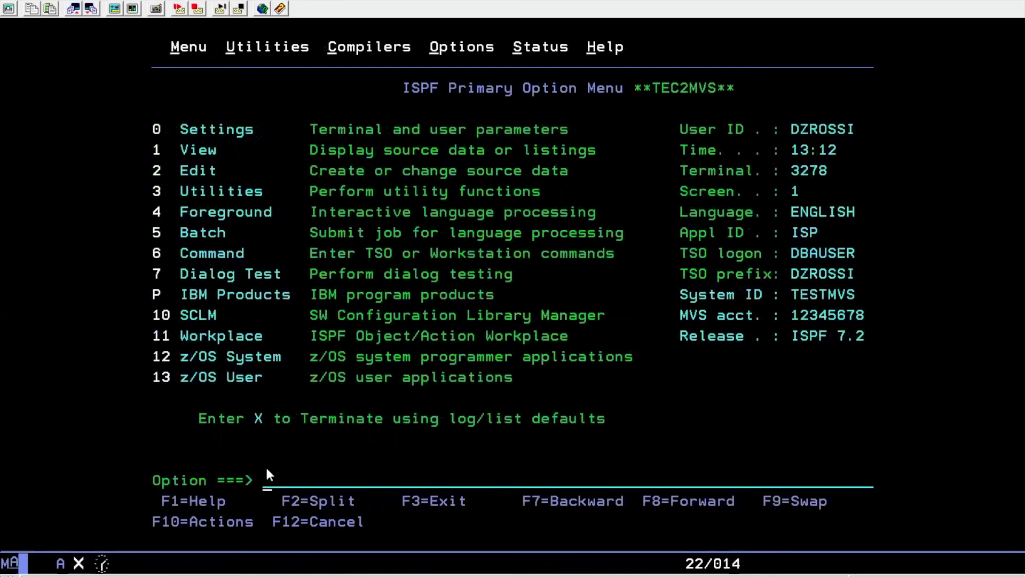
pyautogui.write('2')
pyautogui.press('Return')
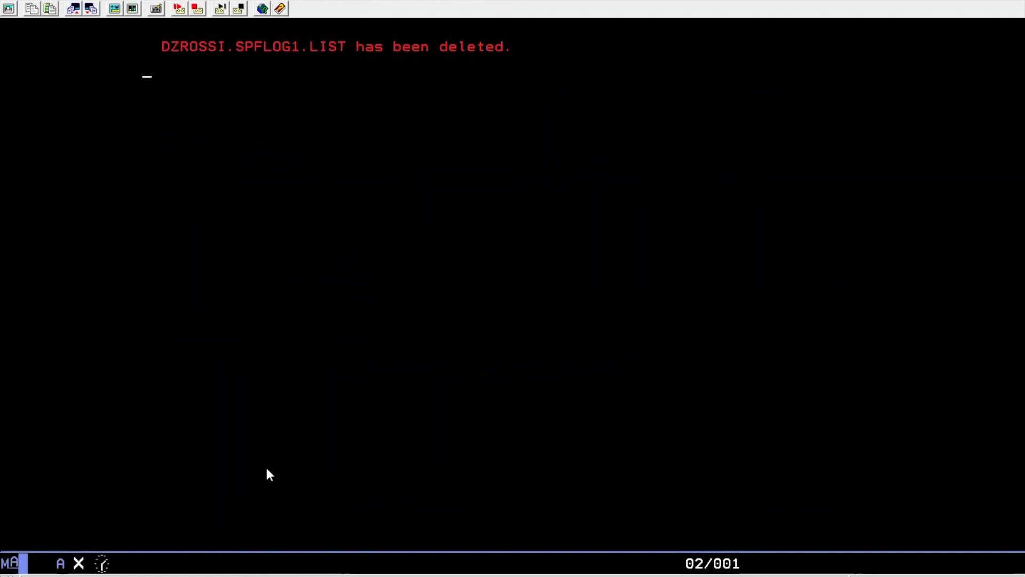
pyautogui.write('log')
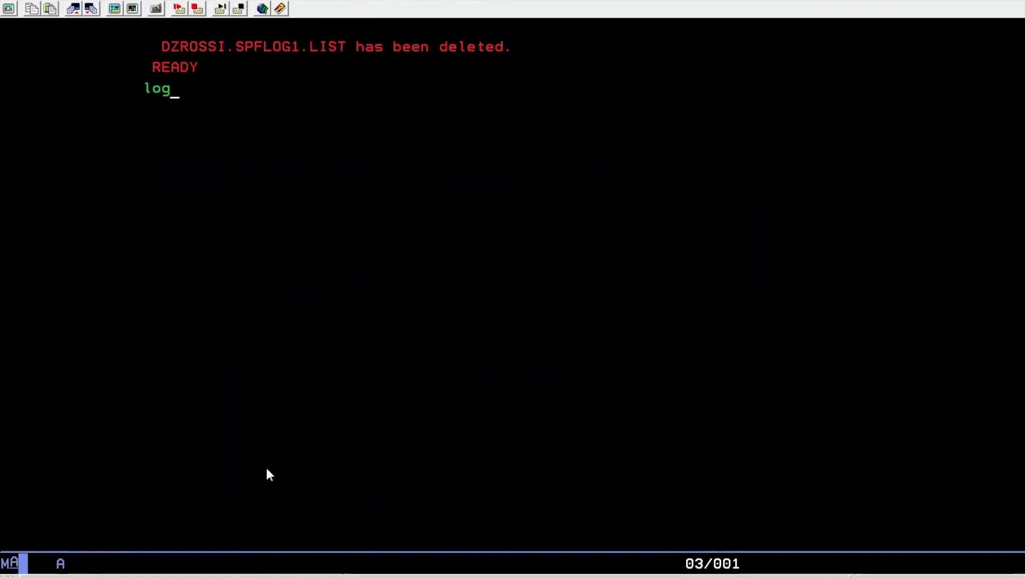
pyautogui.write('off')
pyautogui.press('Return')
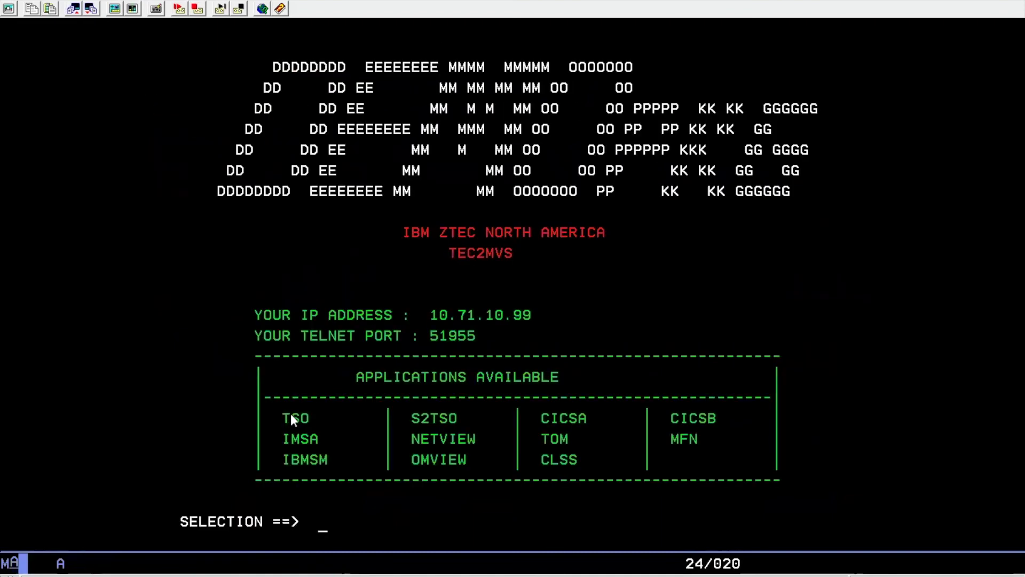
# Log back on to TSO with the user ID and password, reaching the ISPF Primary Option Menu
pyautogui.write('tso')
pyautogui.press('Return')
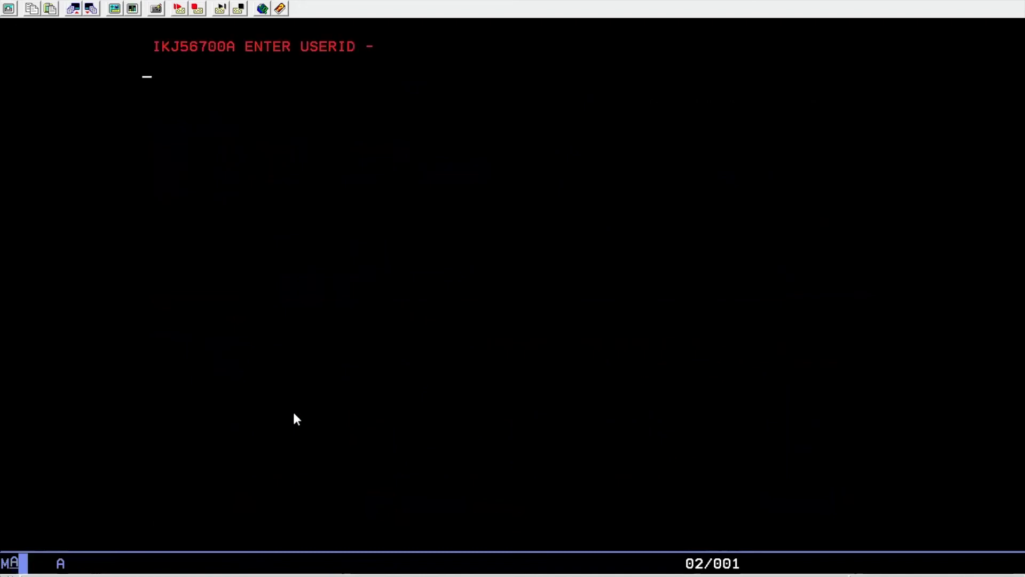
pyautogui.press('Return')
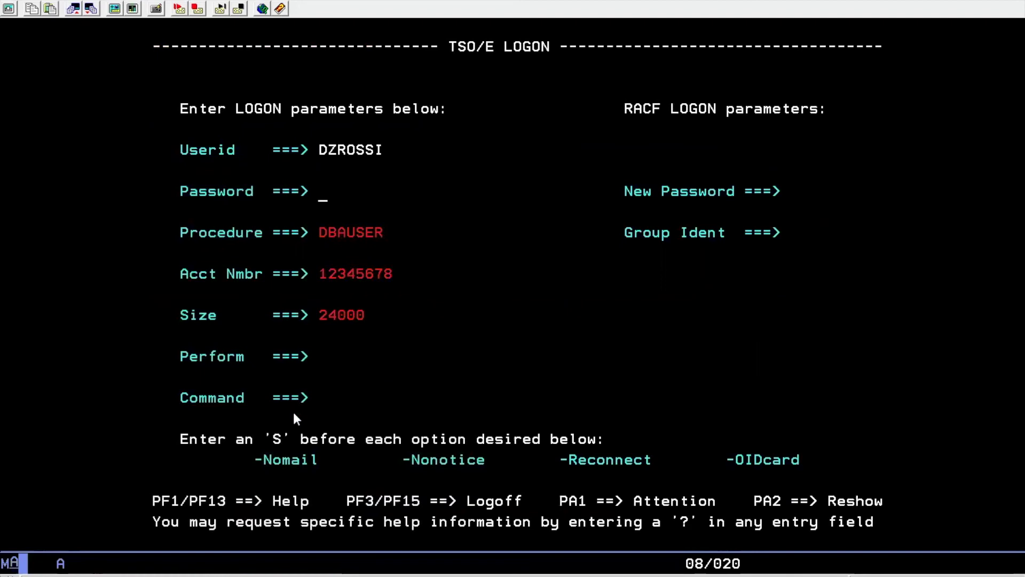
pyautogui.write('xxxxxxxx')
pyautogui.press('Return')
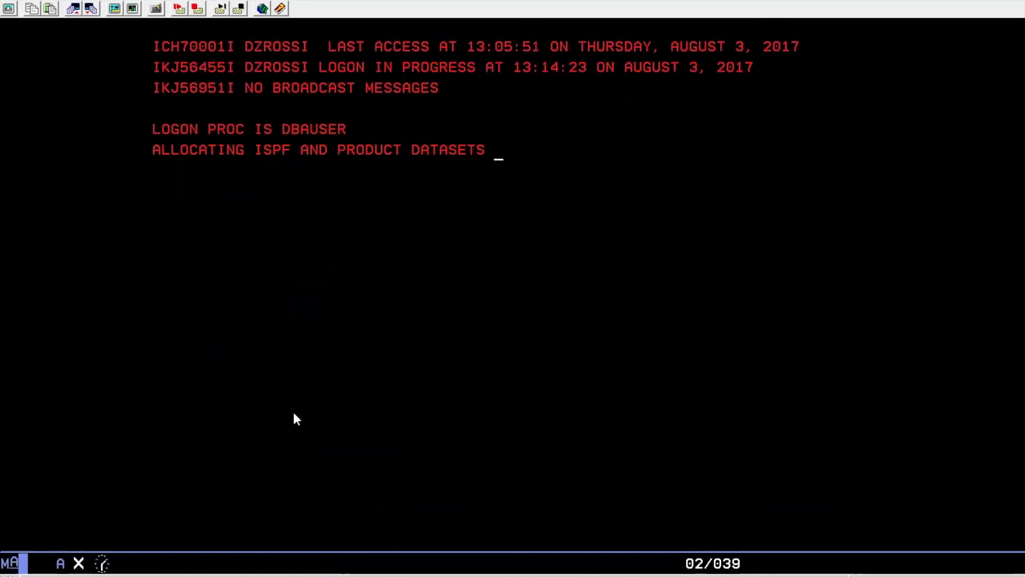
pyautogui.press('Return')
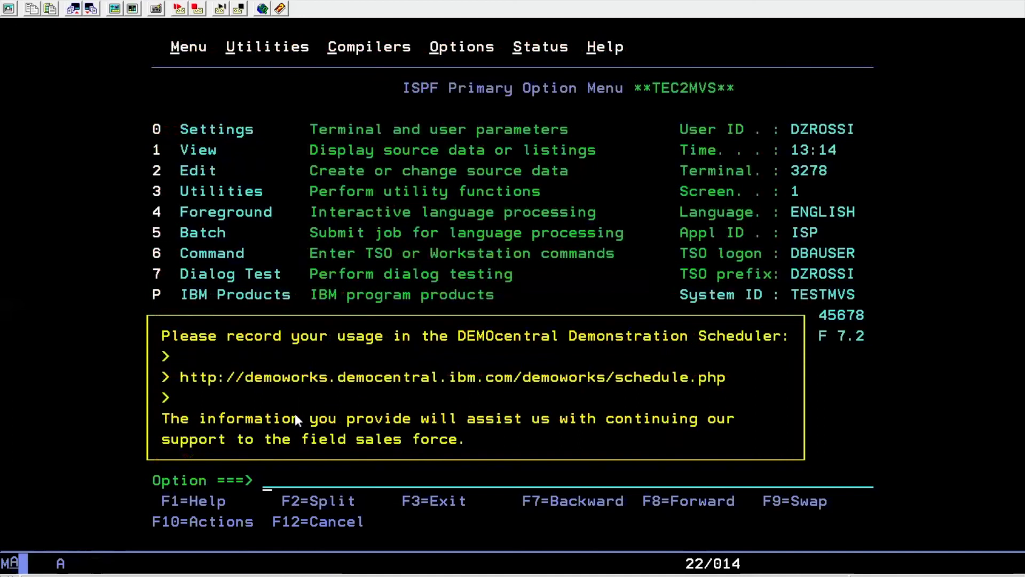
# Dismiss the DEMOcentral notice and pause QRadar's real-time stream with Logon_Emergency at the top
pyautogui.press('Return')
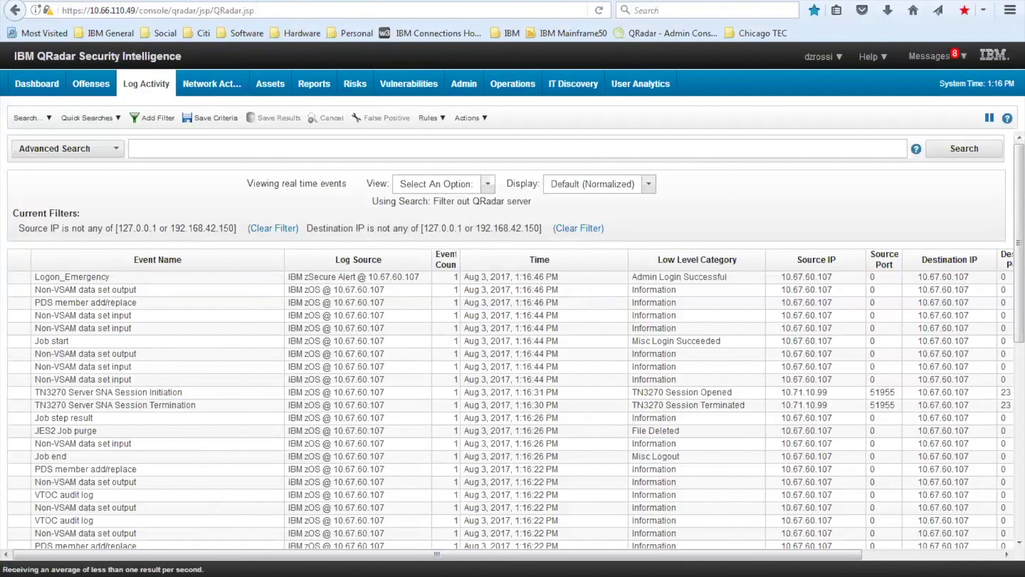
pyautogui.click(989, 117)
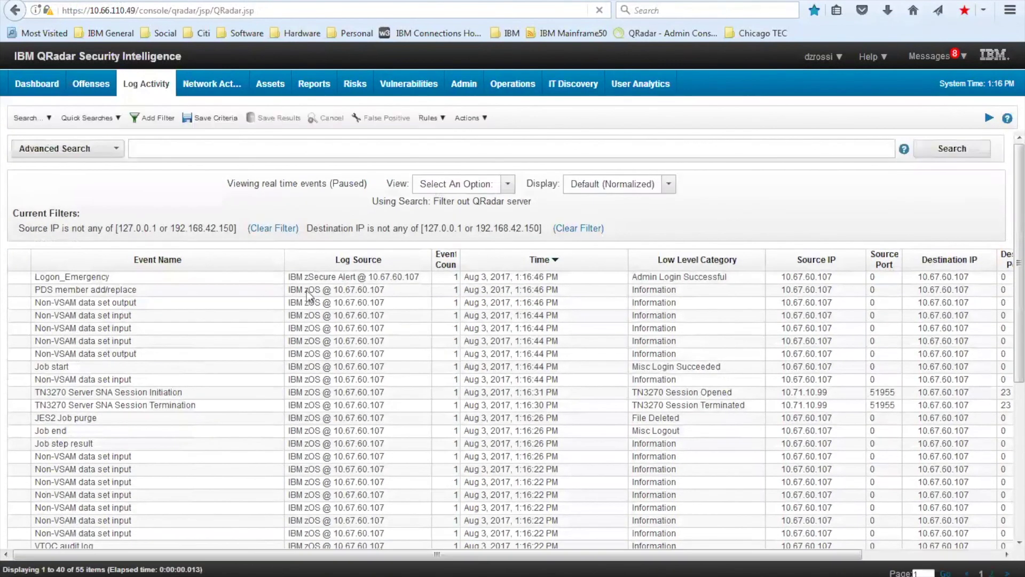
# Open the Logon_Emergency event details and scroll down to its payload information
pyautogui.doubleClick(75, 279)
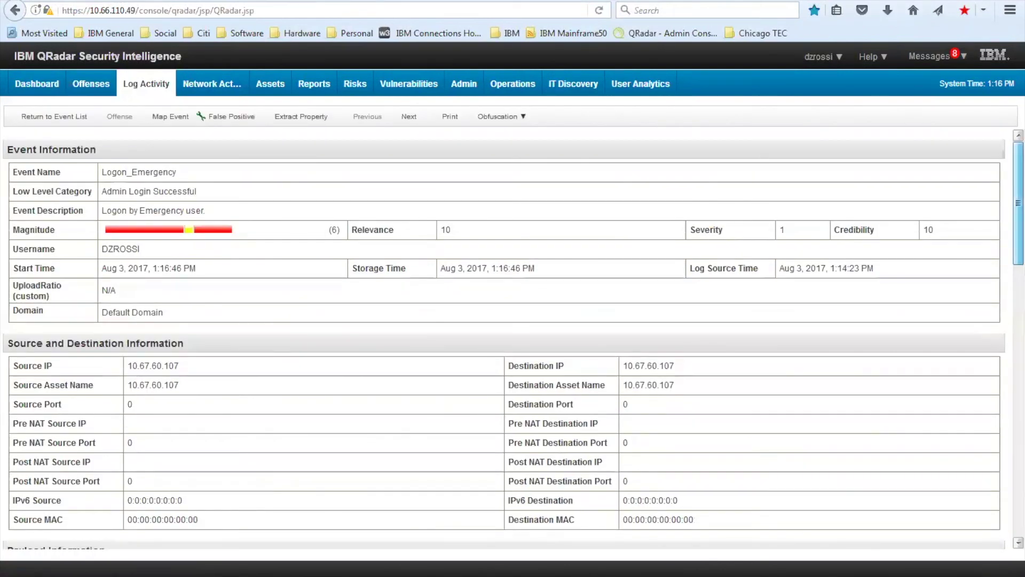
pyautogui.scroll(-5, 694, 325)
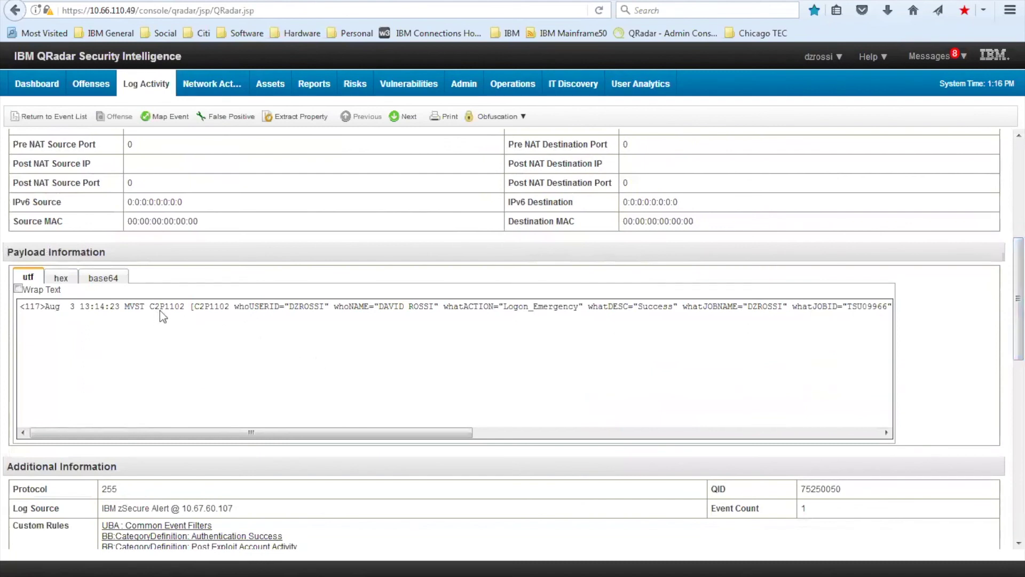